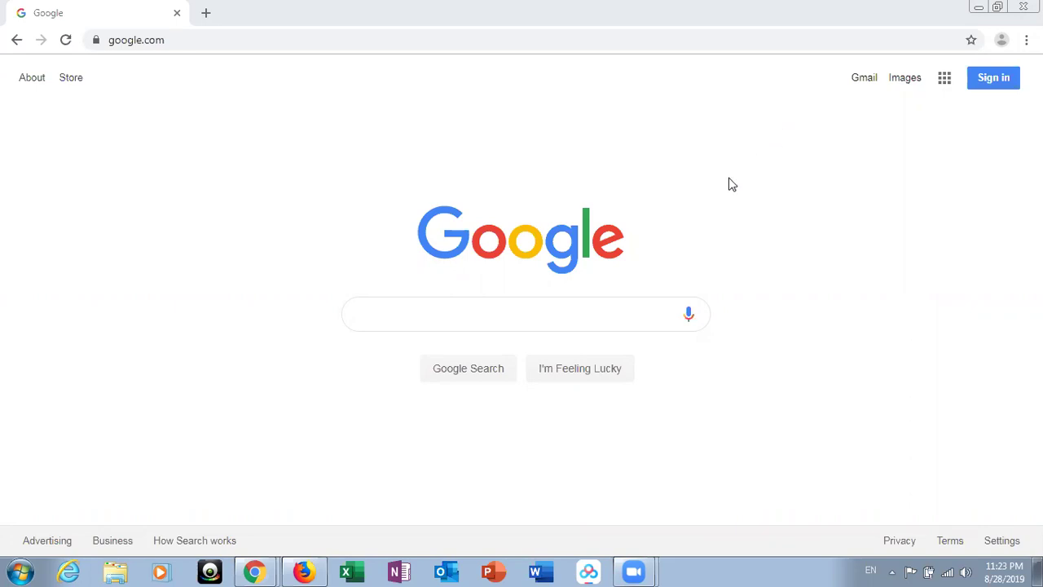
- Search Google for 'databricks community edition' by picking it from the autocomplete suggestions
left_click(635, 316)
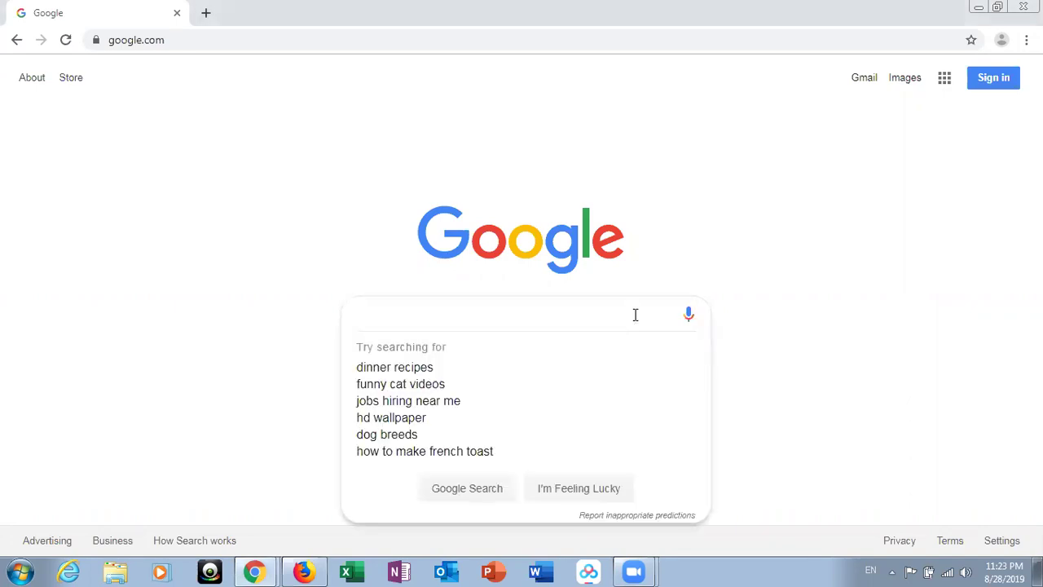
type("data")
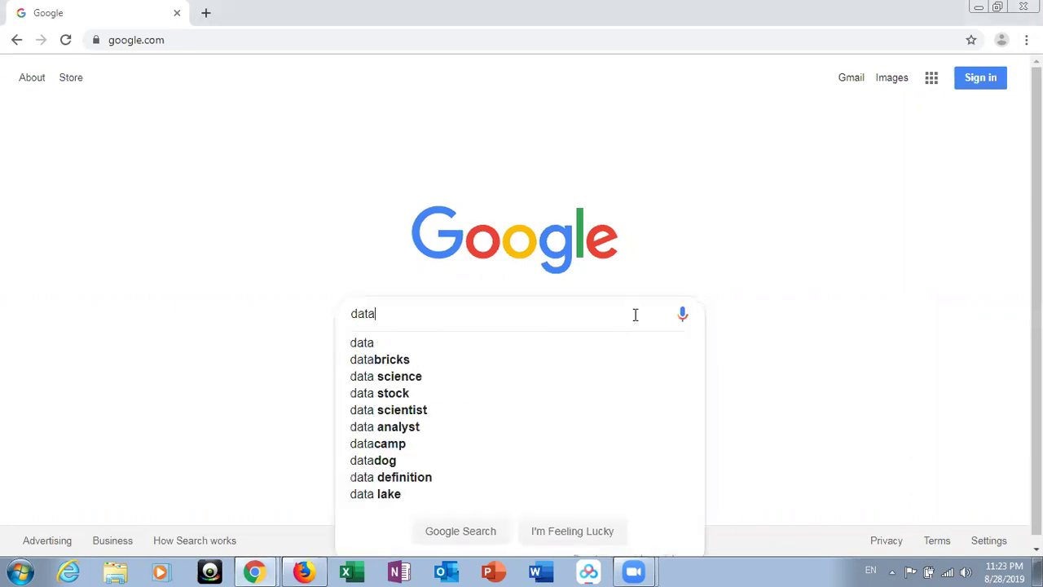
type("brick")
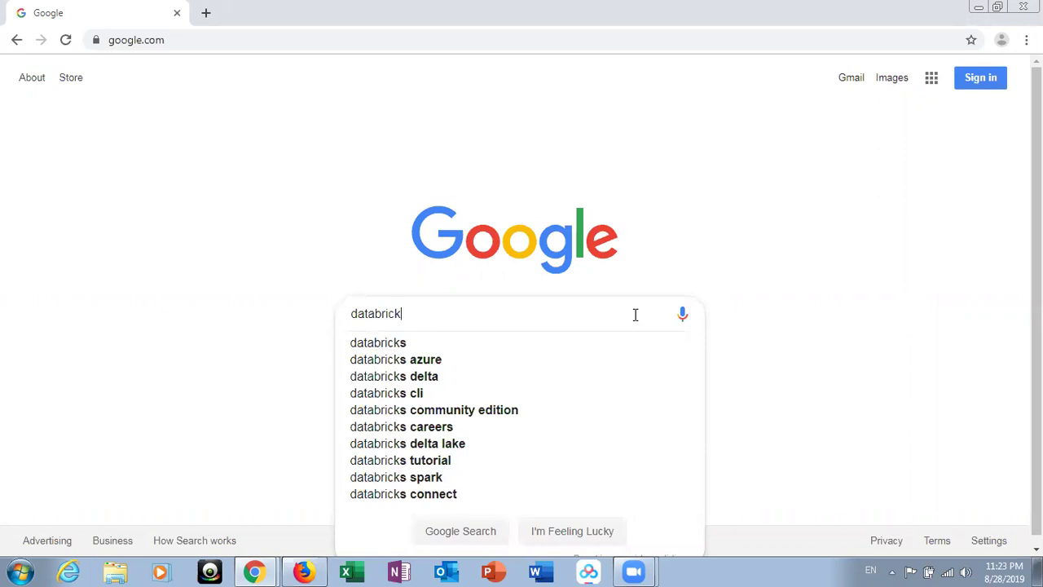
type("s co")
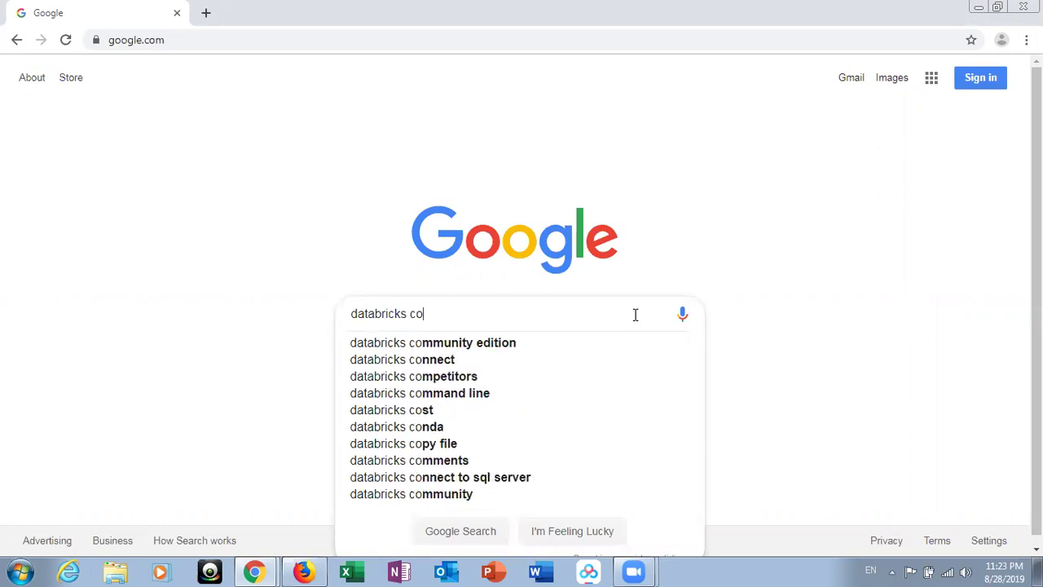
key("Down")
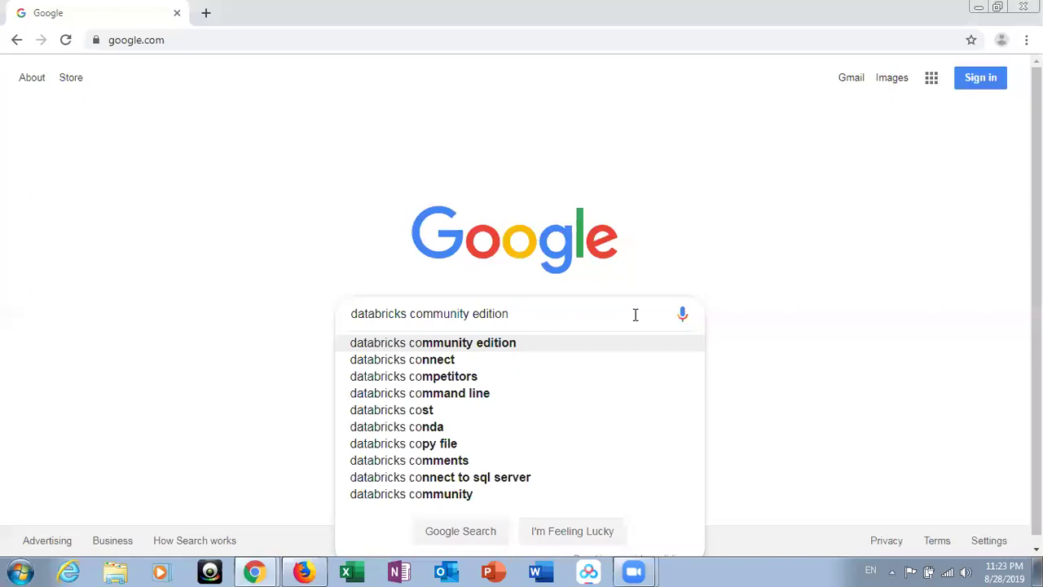
key("Return")
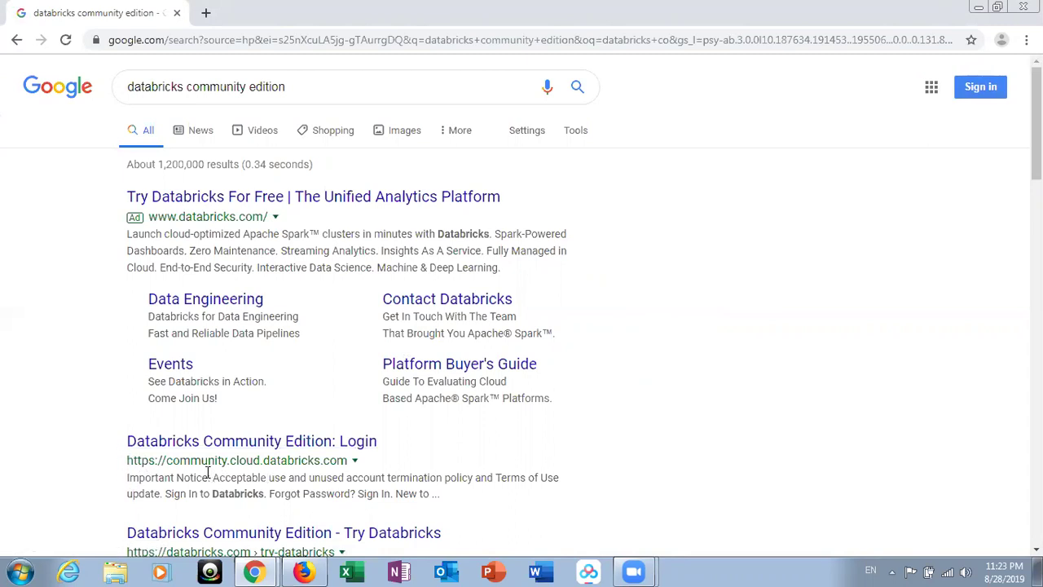
- Open the 'Databricks Community Edition - Try Databricks' search result
scroll(210, 477, "down", 1)
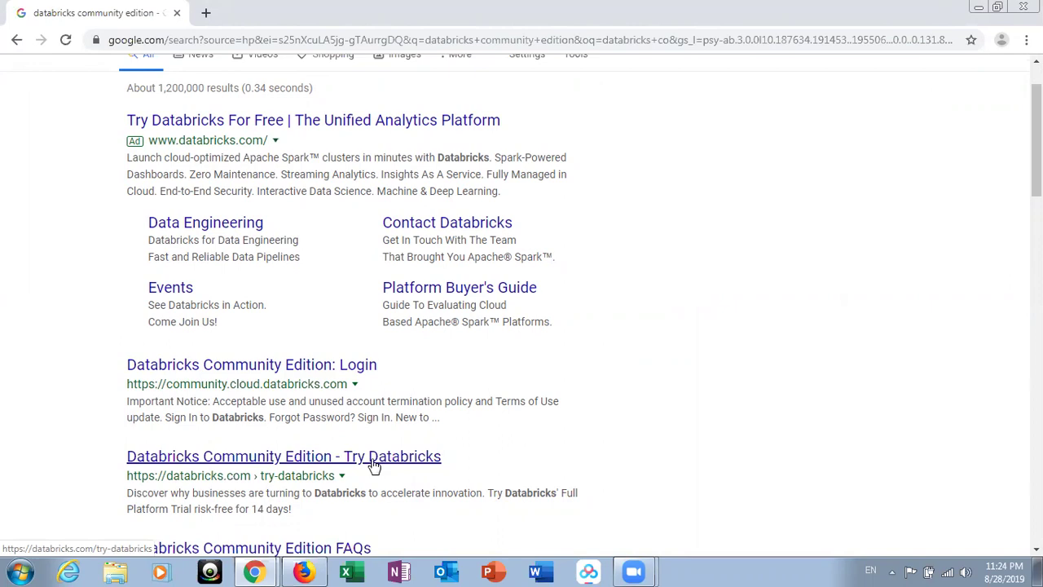
left_click(374, 459)
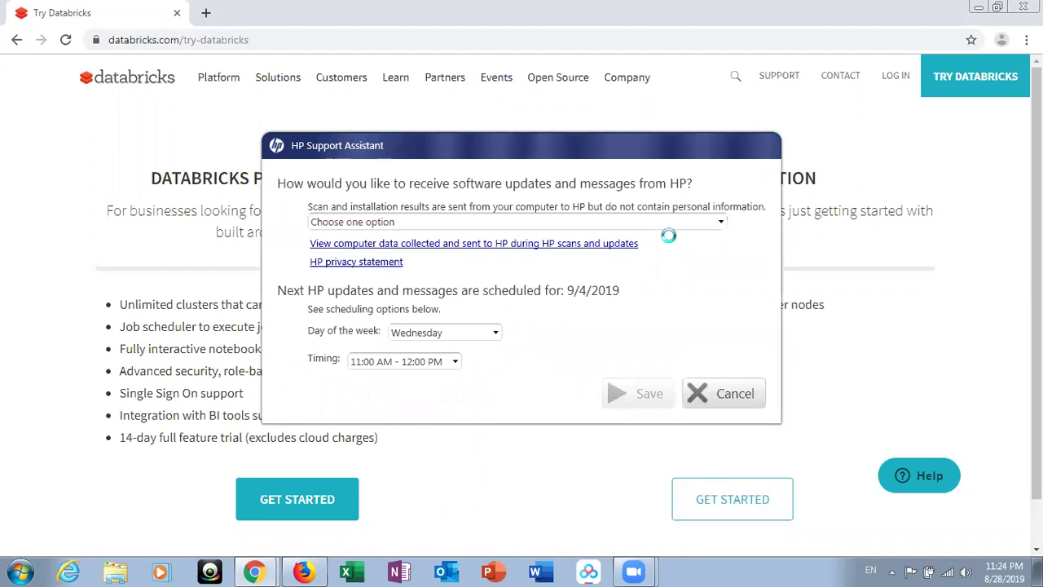
- Cancel the HP Support Assistant prompt and start the Community Edition sign-up via GET STARTED
left_click(735, 395)
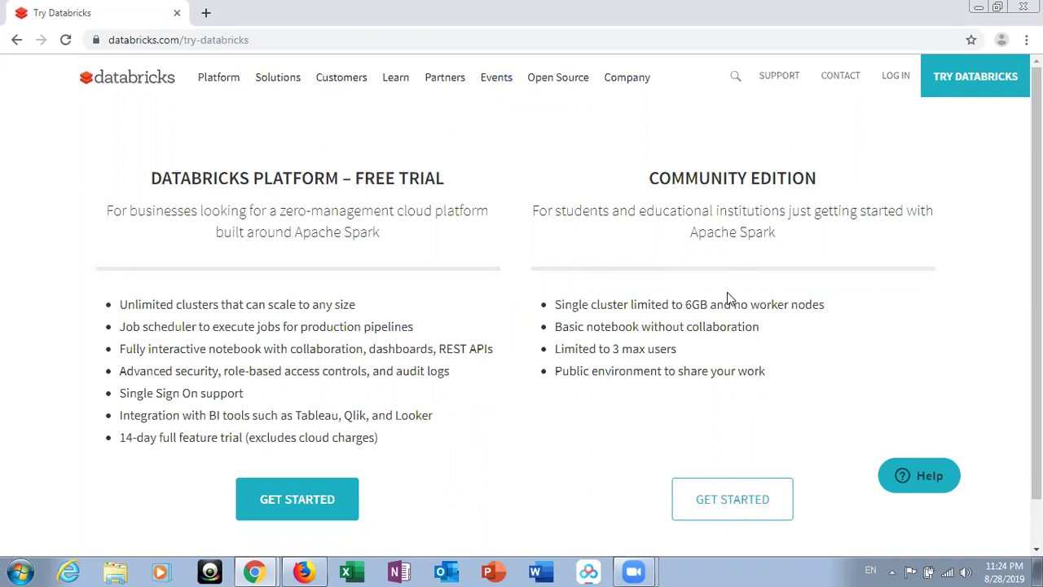
left_click(739, 511)
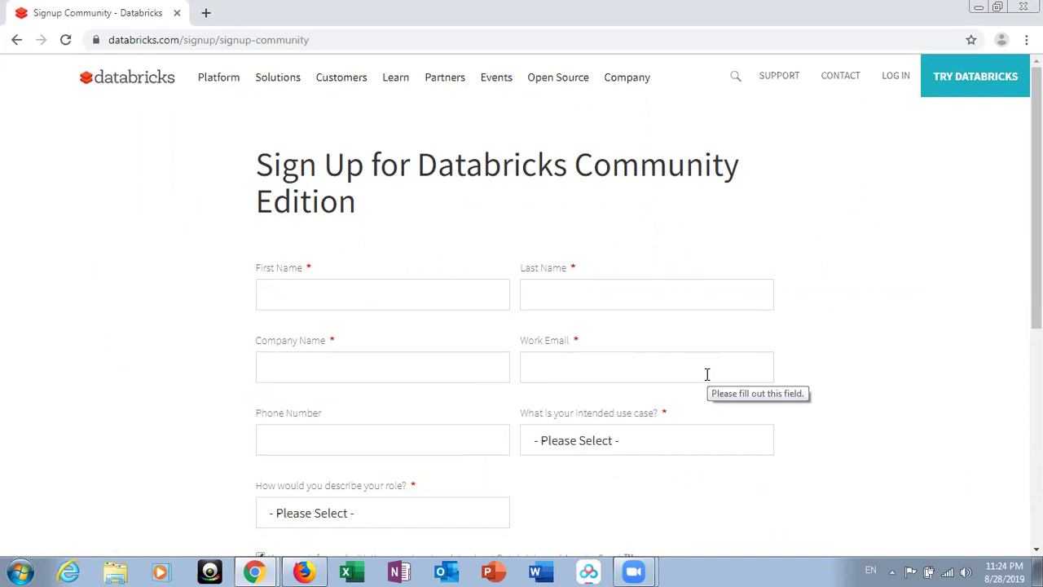
scroll(707, 374, "down", 1)
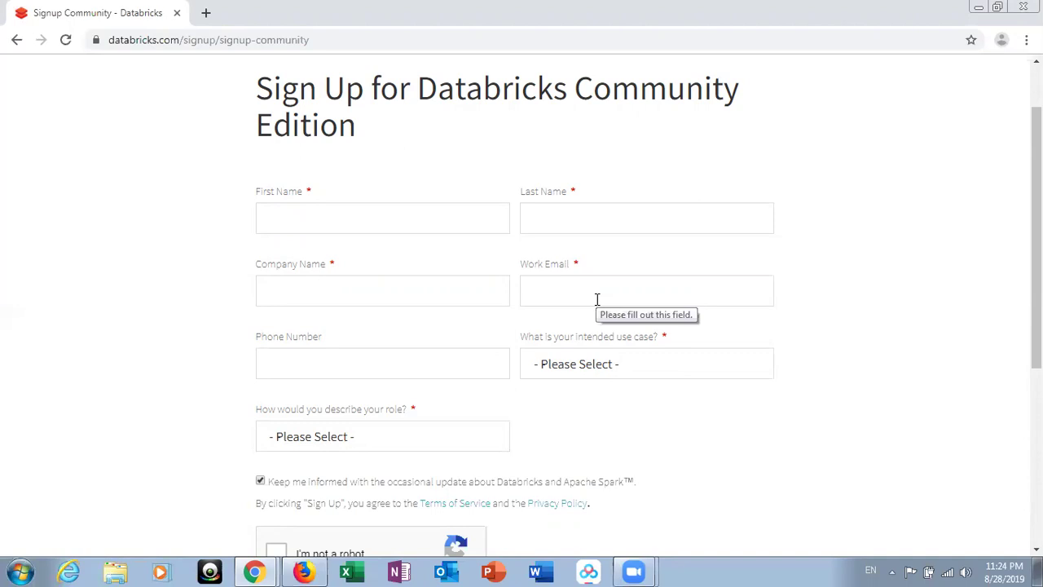
scroll(595, 444, "down", 2)
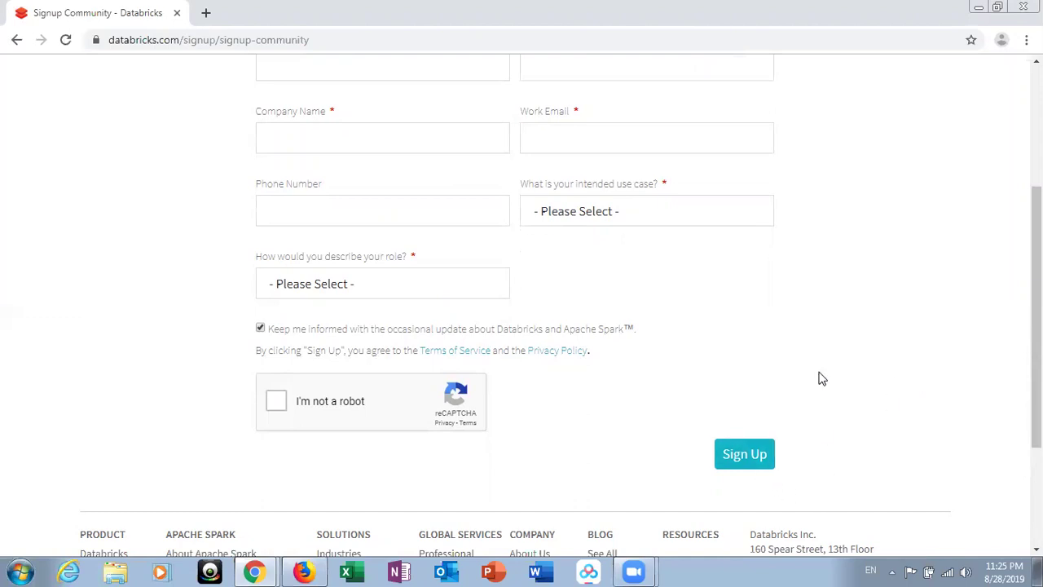
scroll(821, 378, "up", 2)
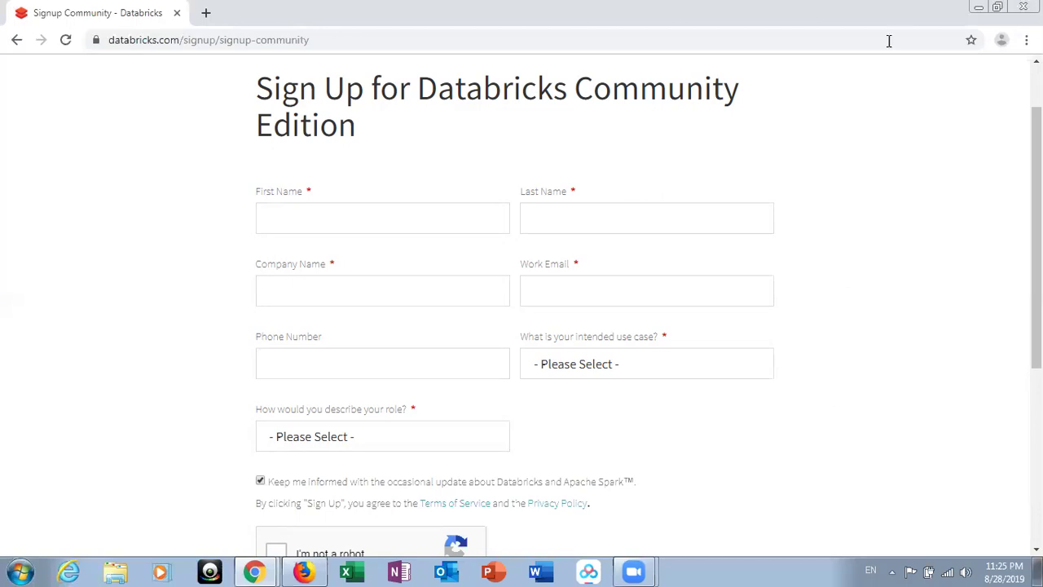
- Go to google.com and search 'databricks community edition' from the suggestions
left_click(882, 42)
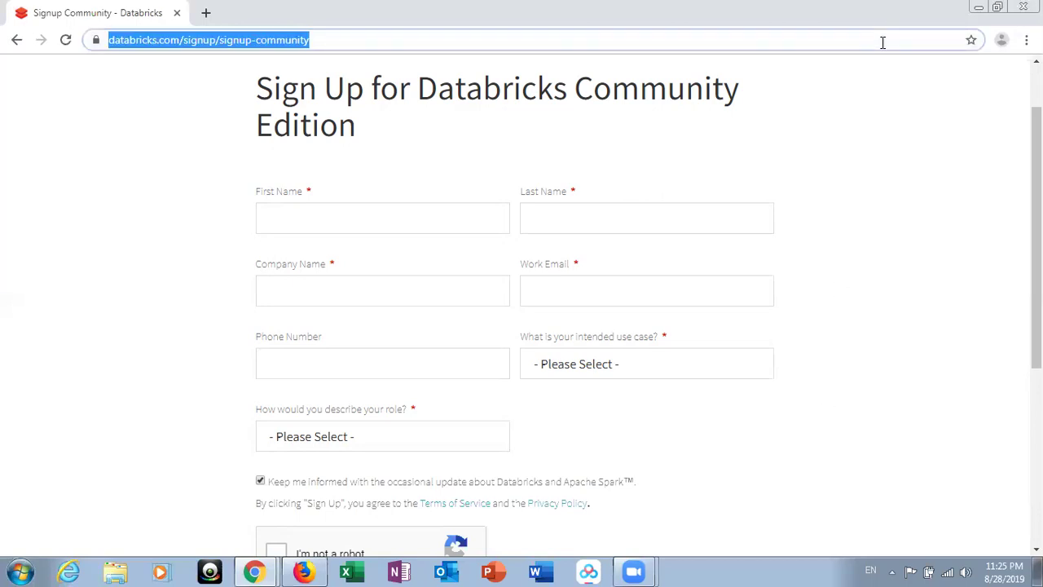
type("google.com")
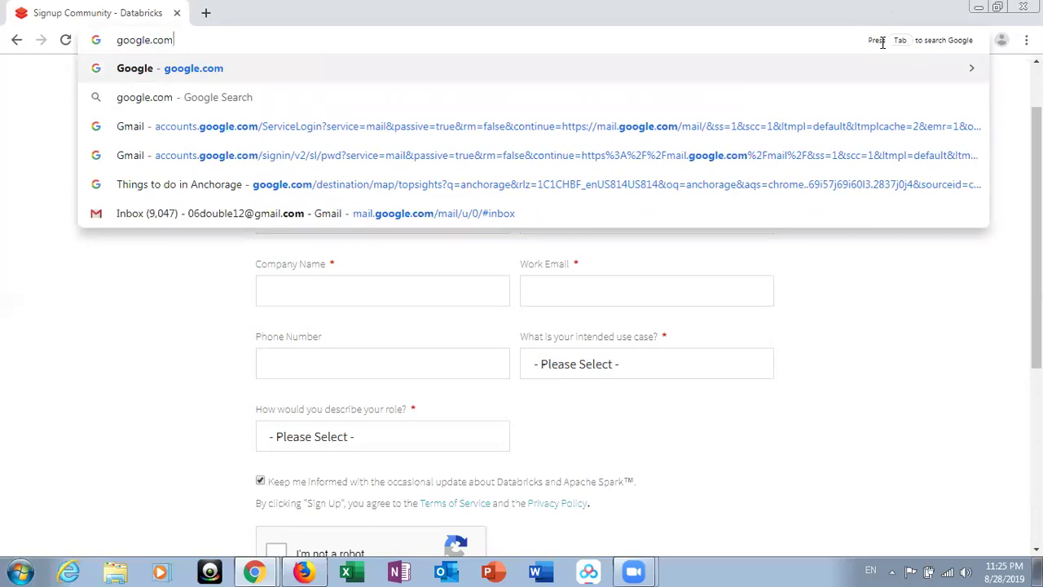
key("Return")
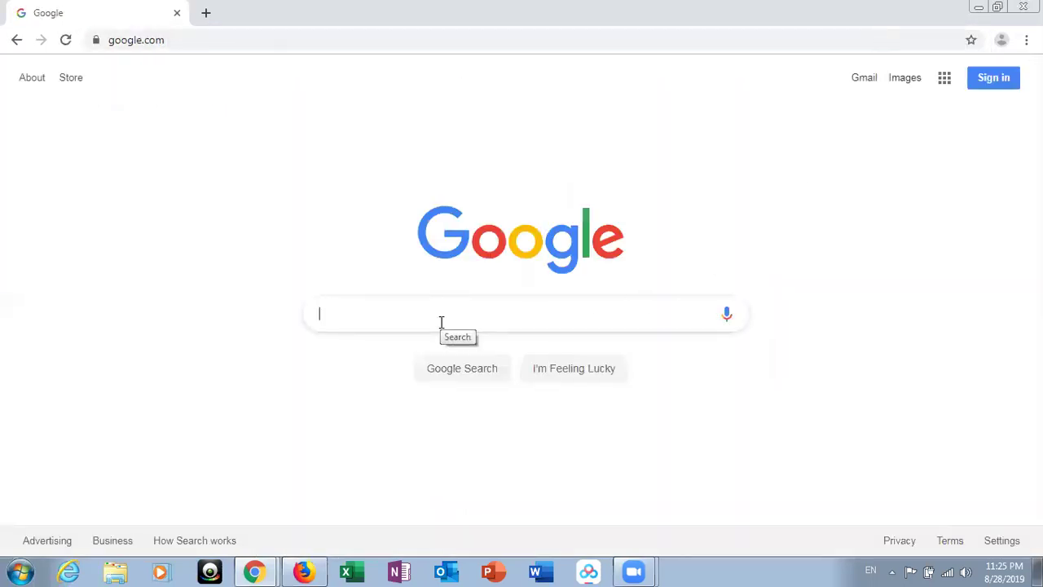
type("data")
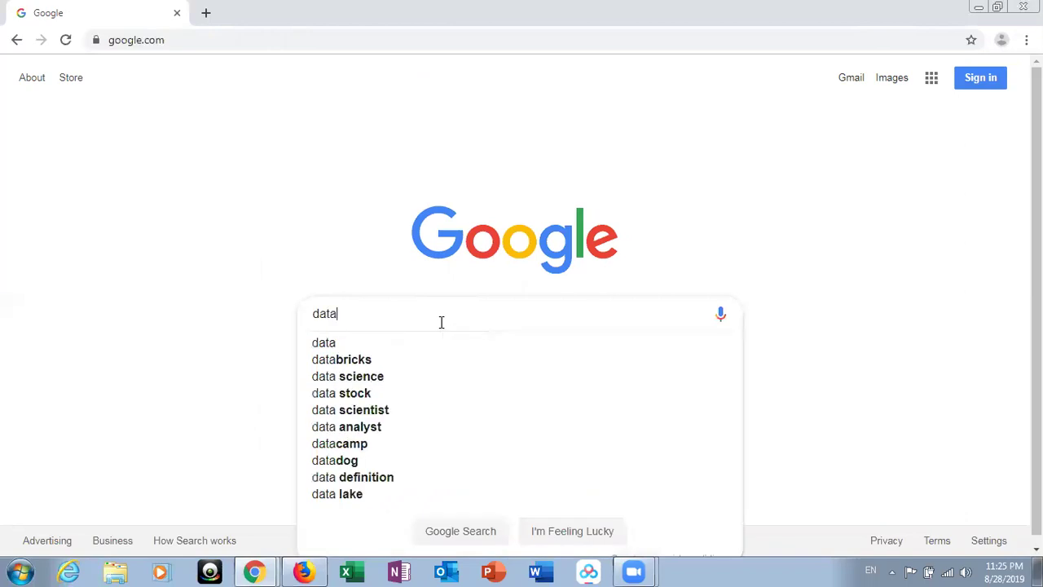
type("bricks c")
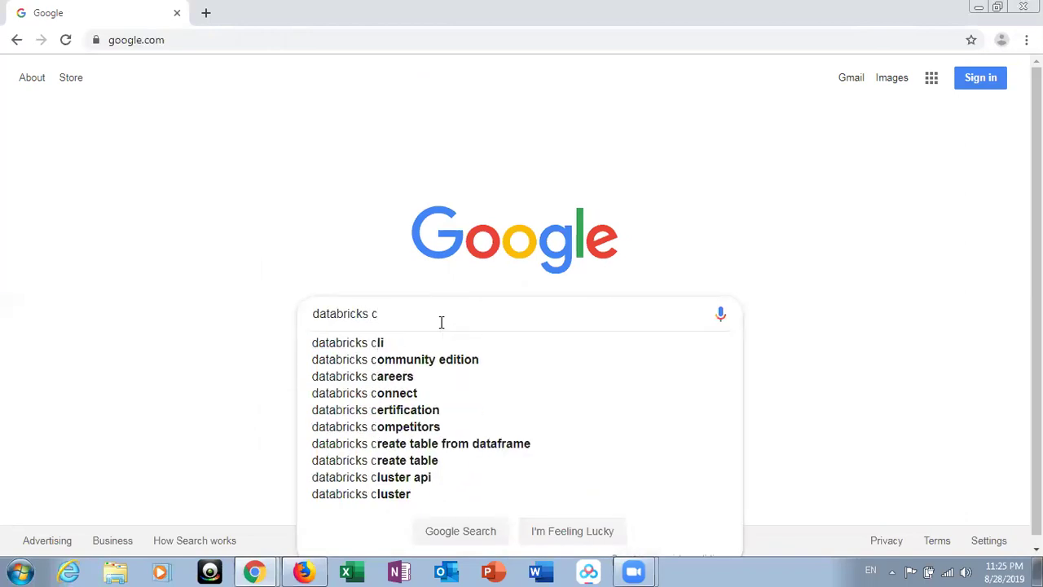
left_click(440, 360)
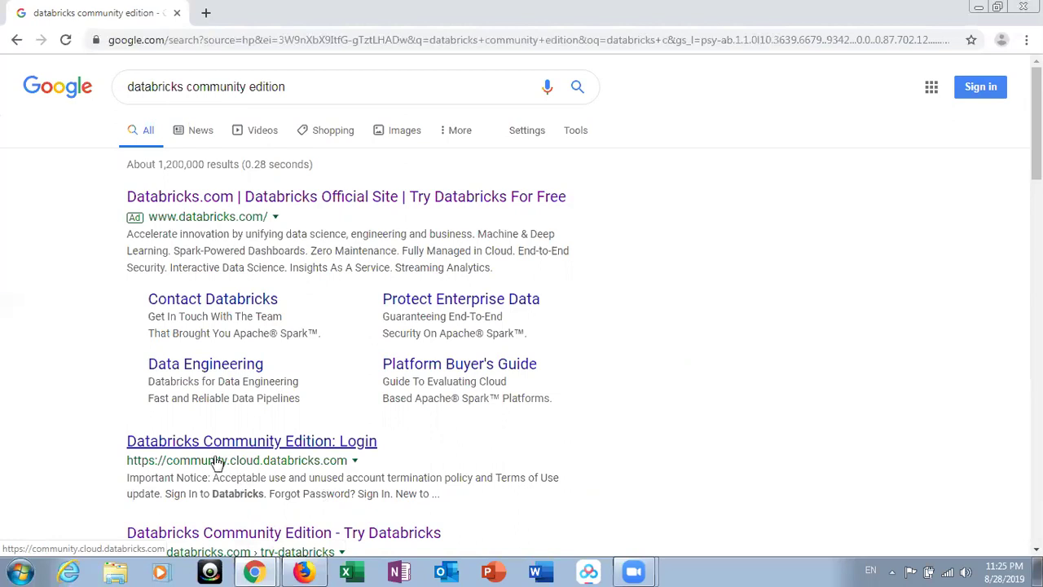
- Open the Databricks Community Edition login result and submit the account e-mail and password
left_click(317, 441)
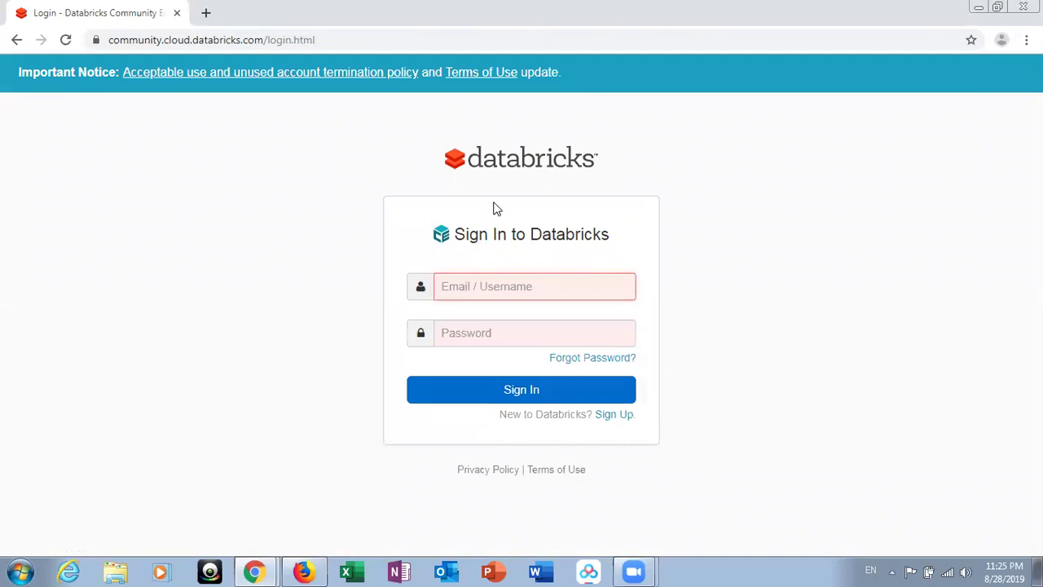
left_click(521, 287)
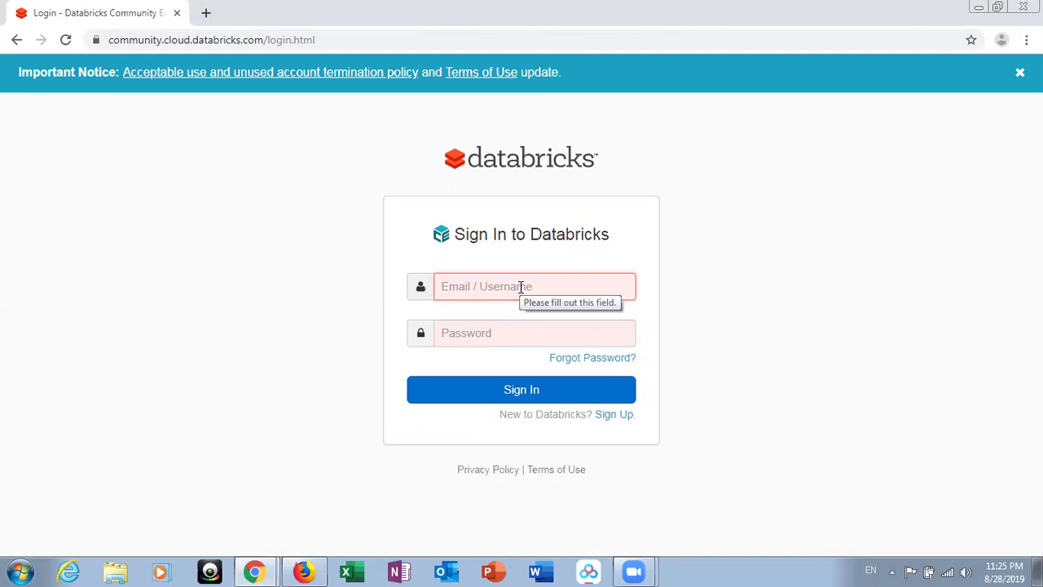
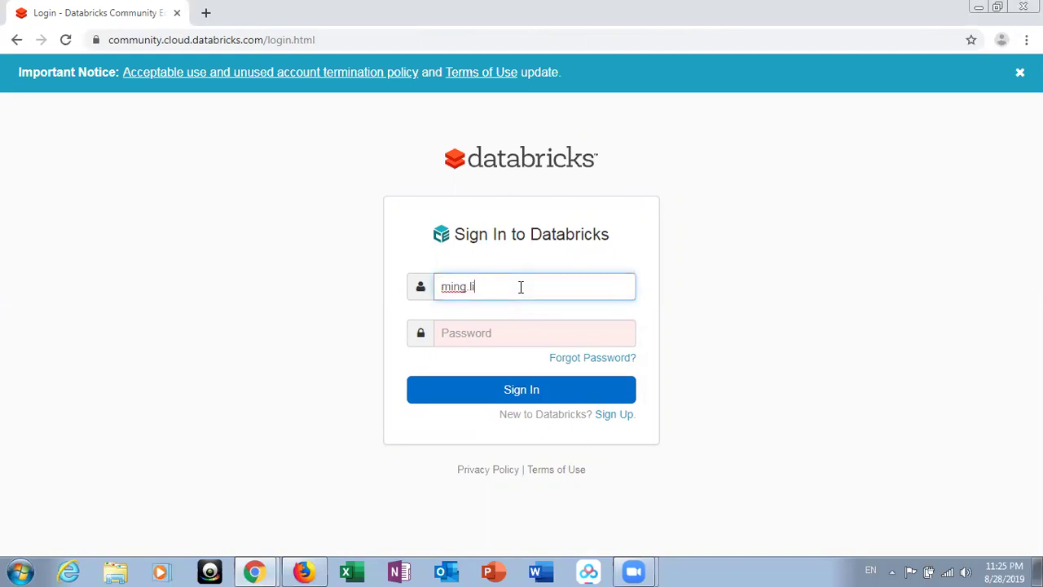
key("Tab")
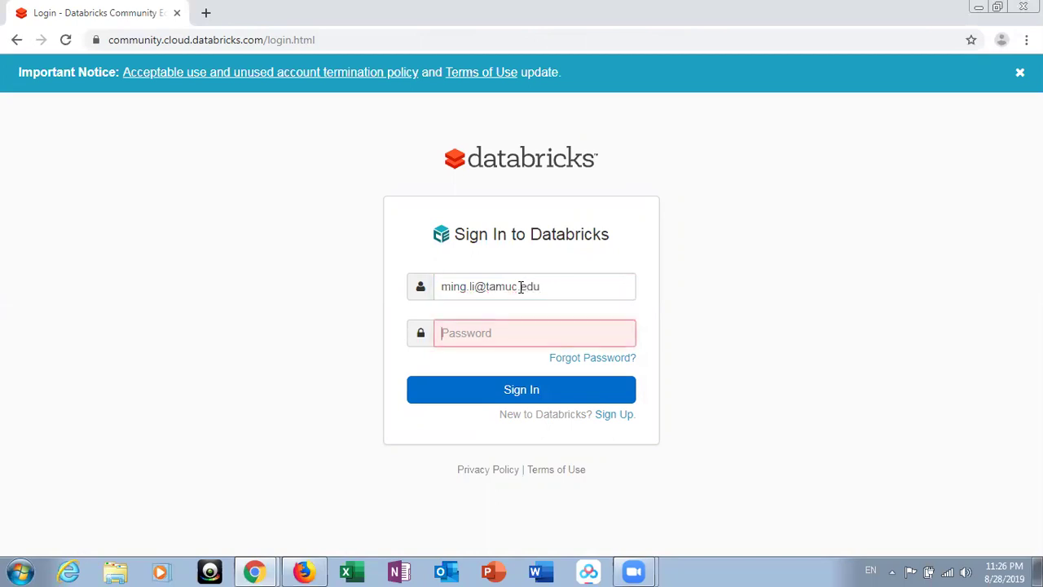
type("•••••••")
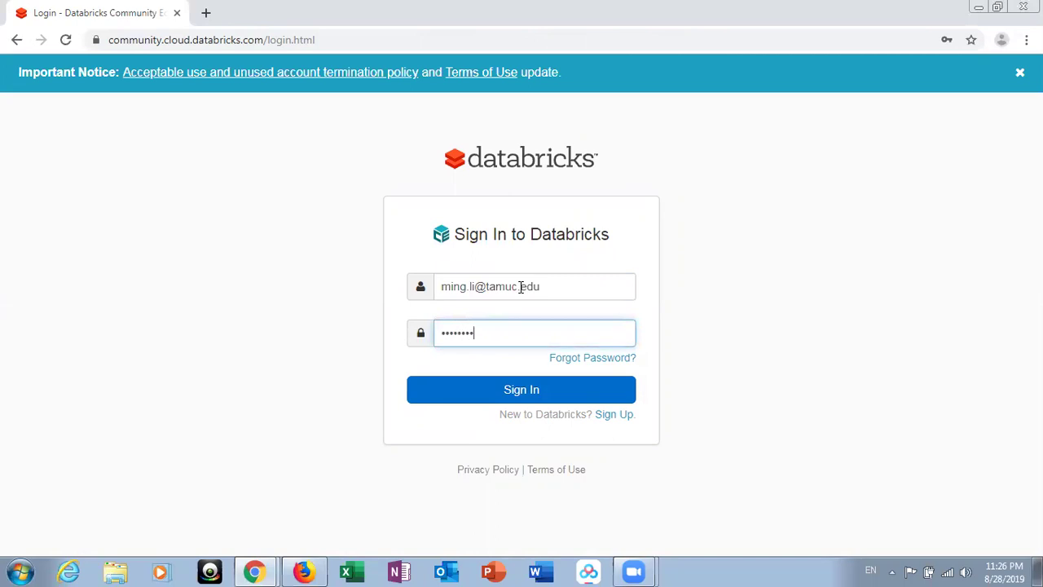
key("Return")
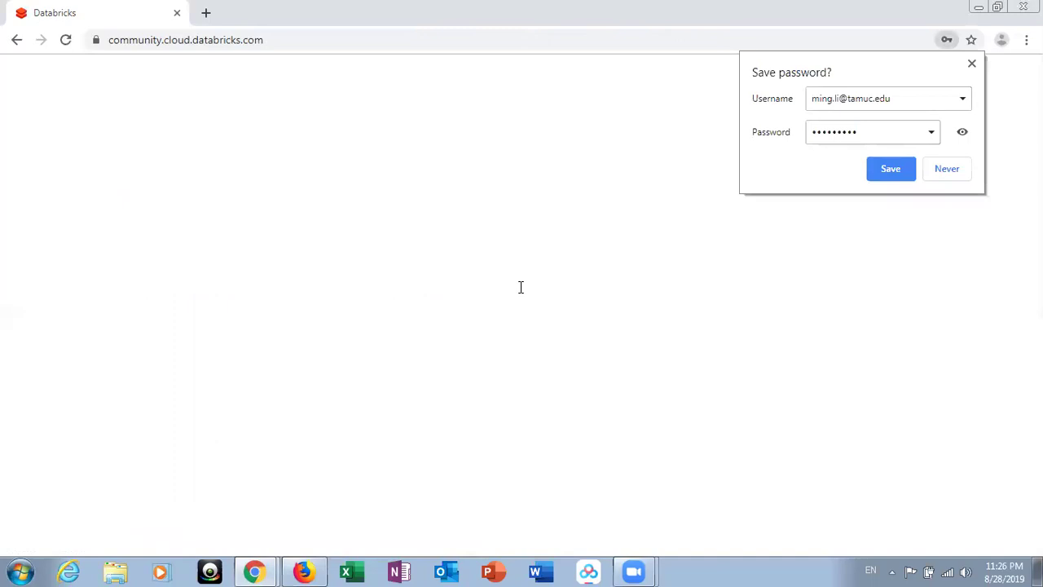
- Save the password in Chrome's prompt and let the Databricks welcome page load
left_click(890, 169)
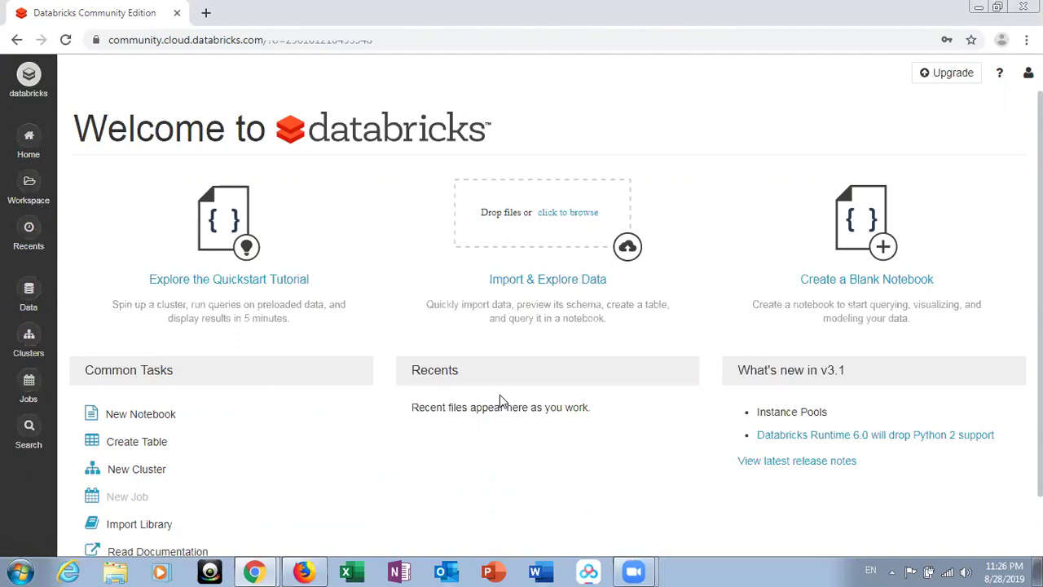
left_click(29, 76)
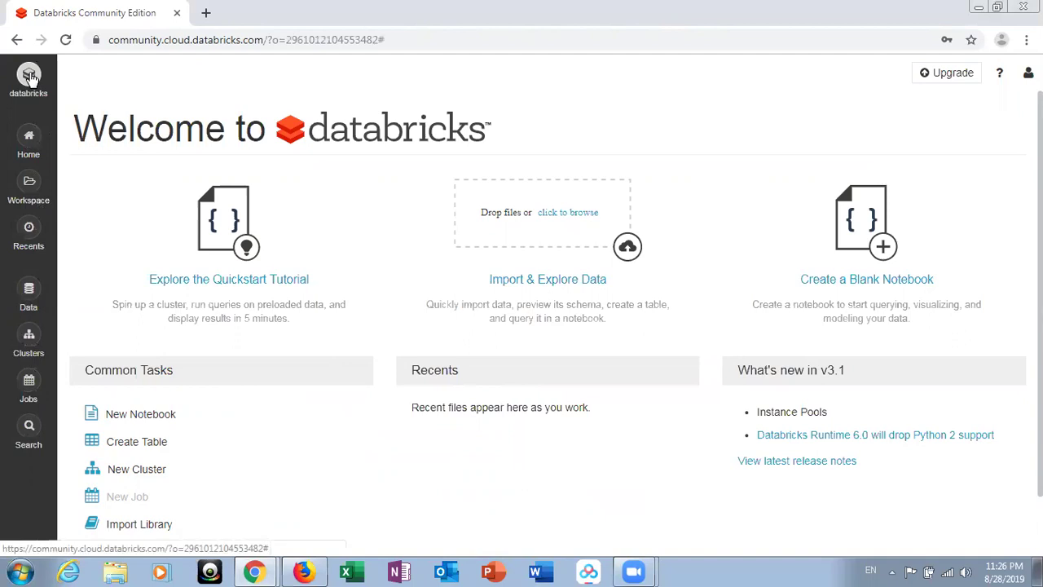
left_click(30, 140)
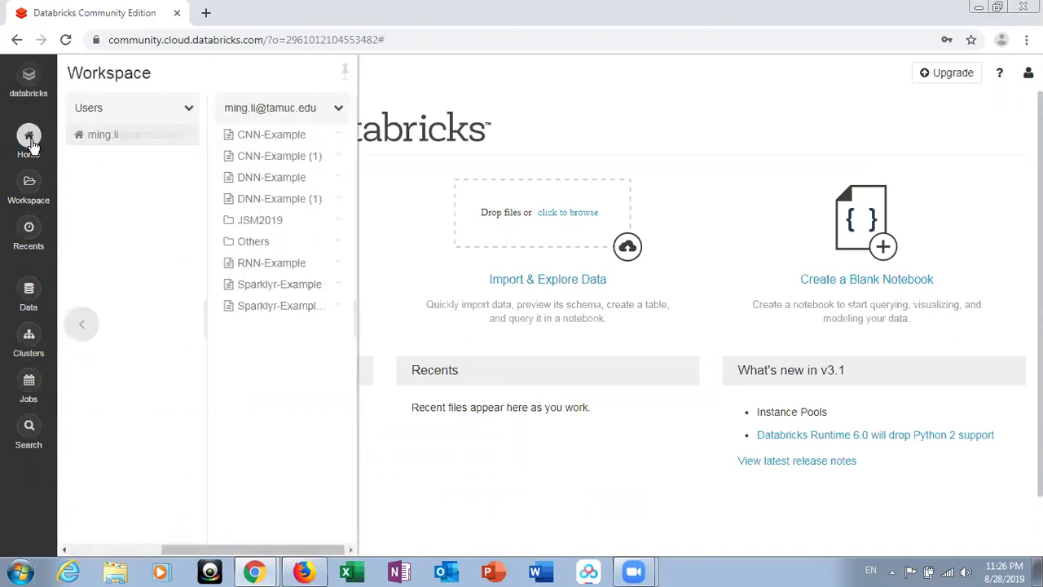
left_click(30, 76)
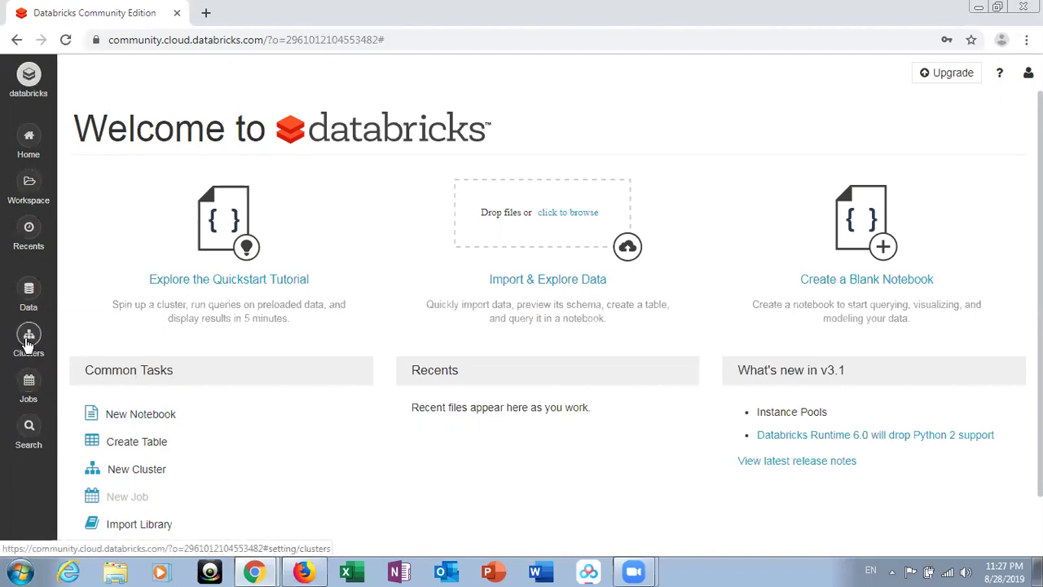
- Create a cluster named test01 from the Clusters page, keeping default settings
left_click(28, 341)
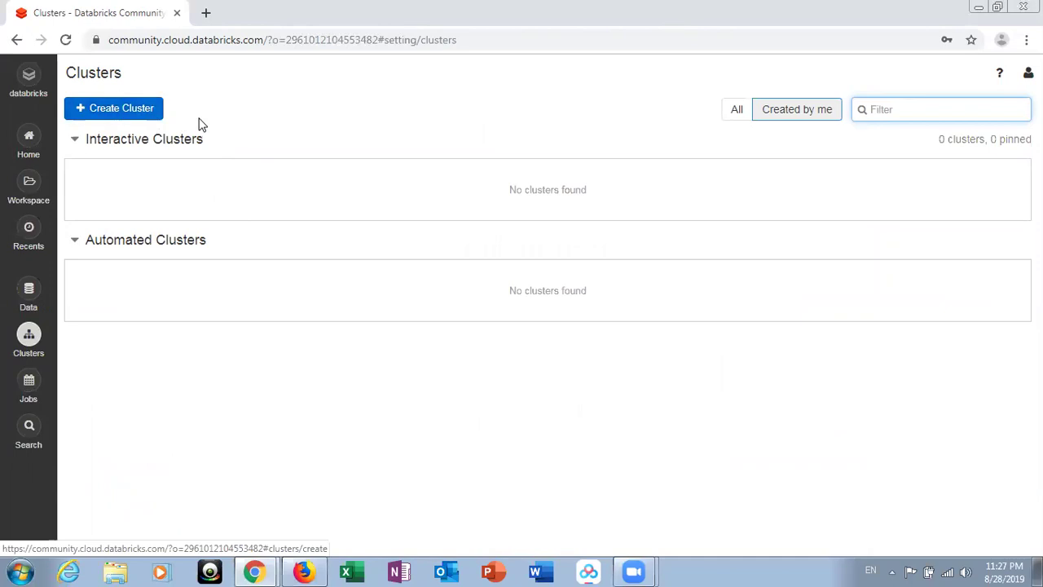
left_click(114, 109)
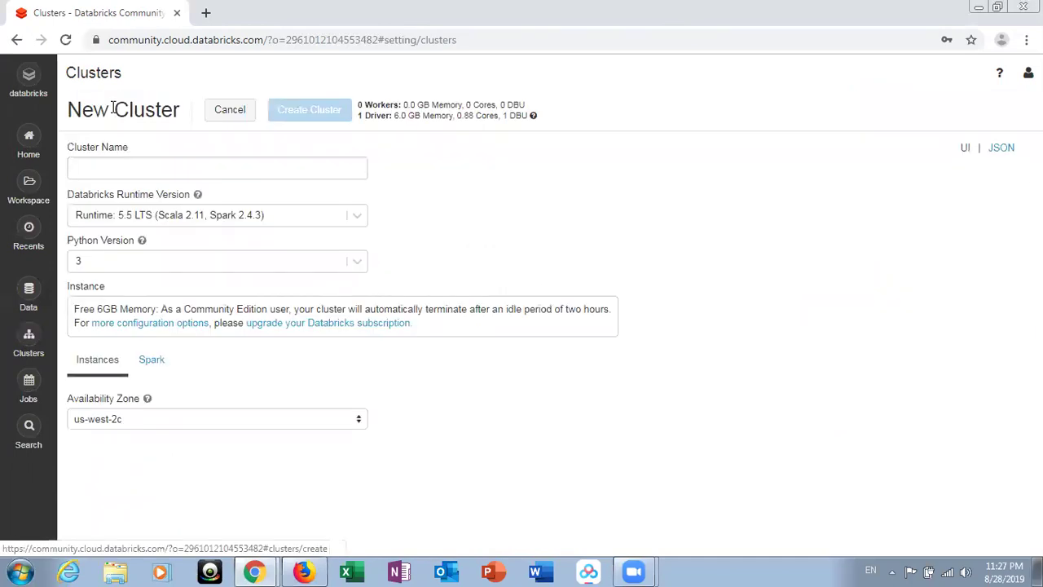
left_click(112, 166)
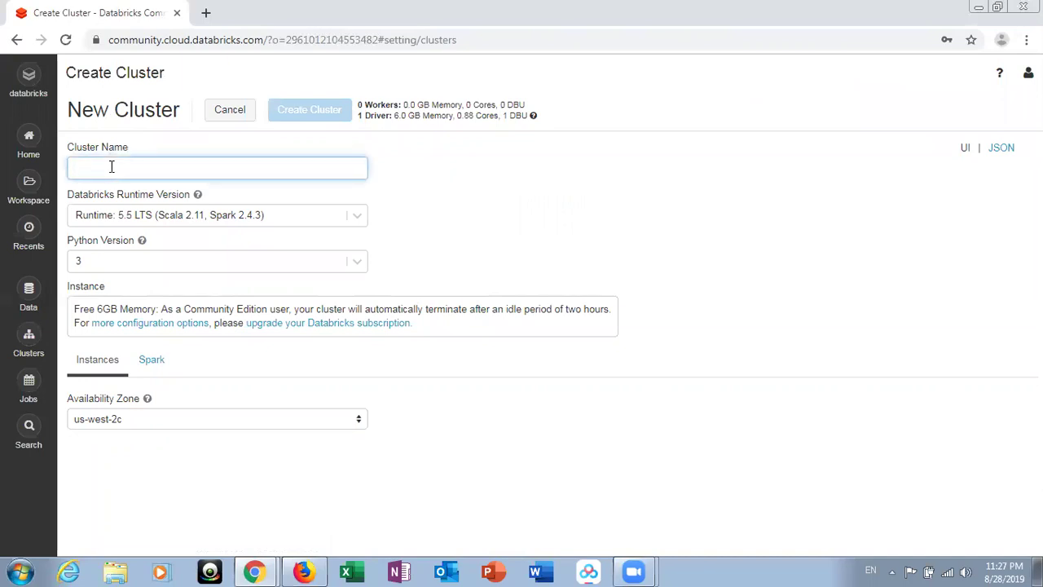
type("test01")
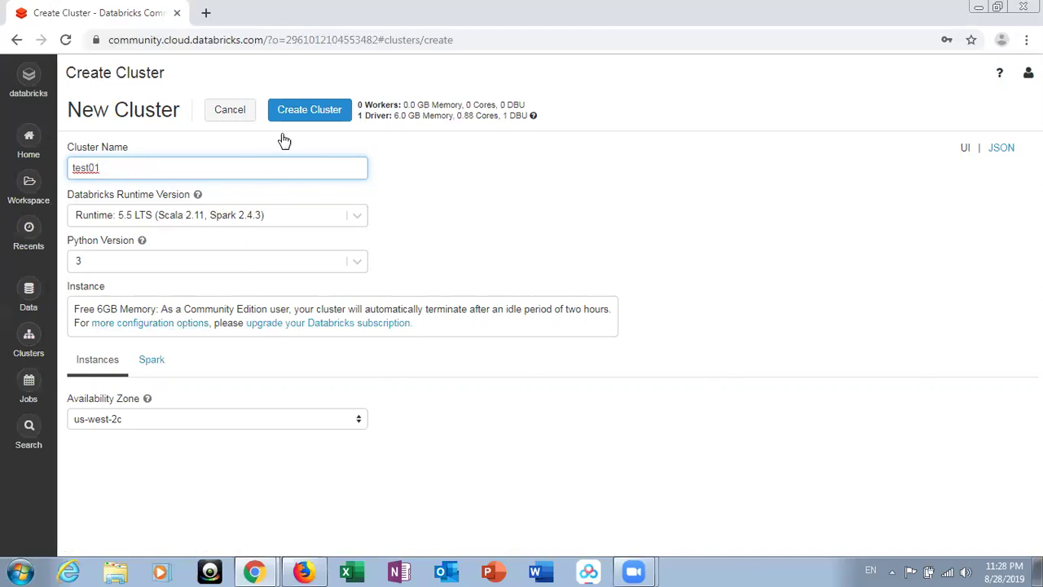
left_click(303, 114)
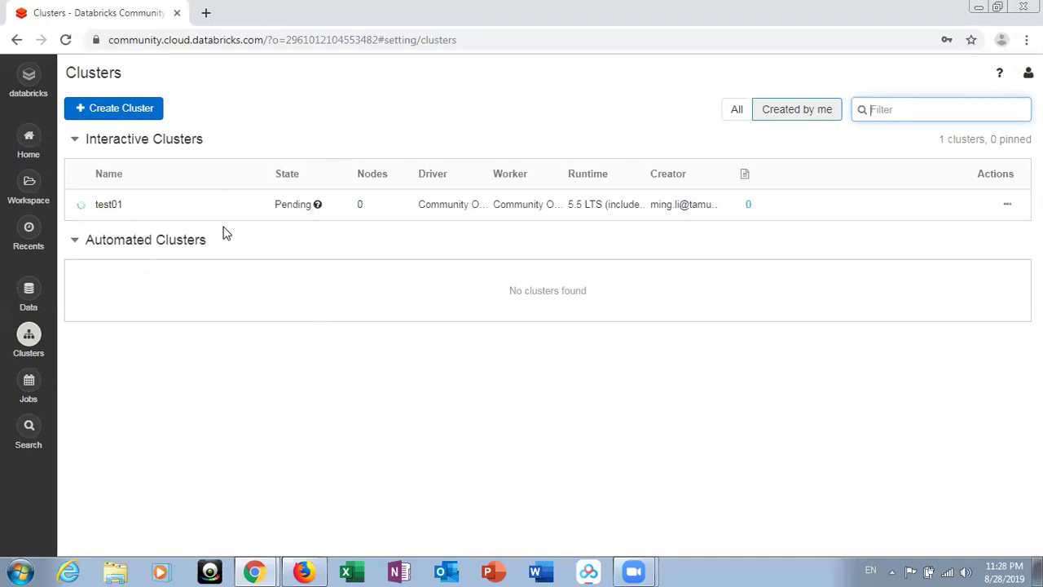
- Wait for test01 to show Running, then browse the Workspace home folder
mouse_move(301, 211)
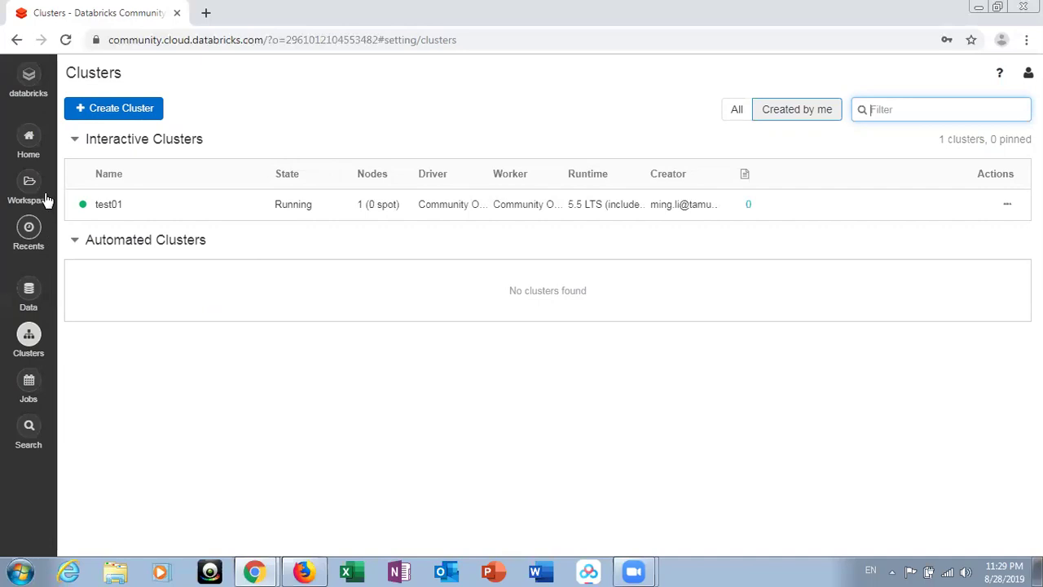
left_click(36, 149)
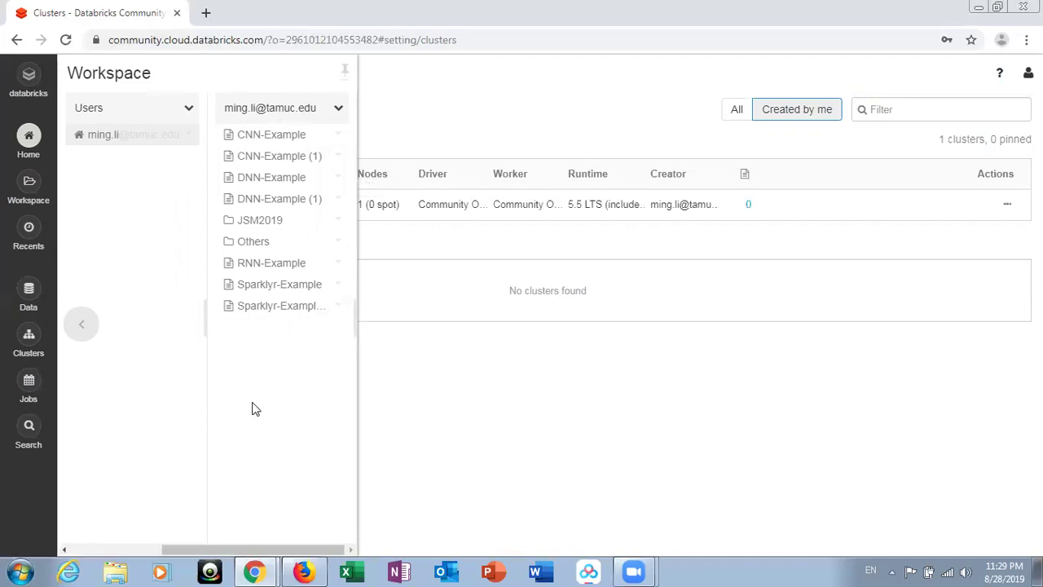
- Create a notebook in the home folder named test-notebook with language R on cluster test01
right_click(275, 351)
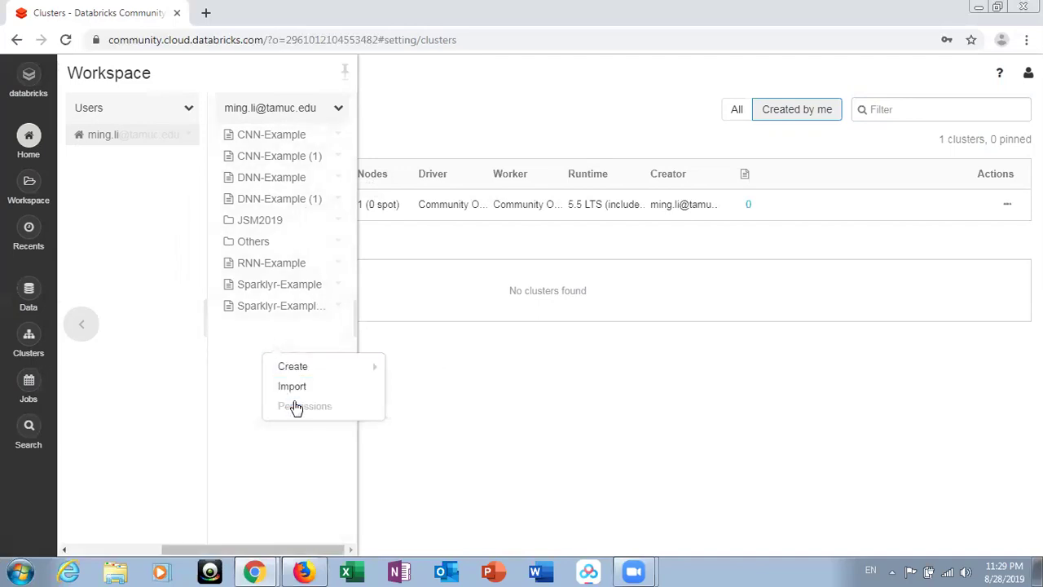
mouse_move(303, 375)
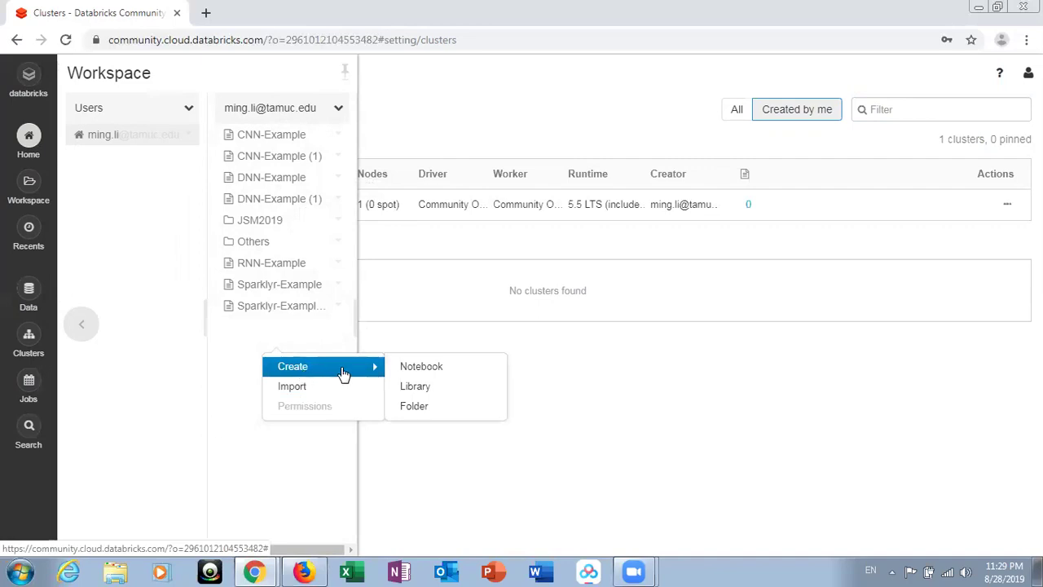
left_click(413, 371)
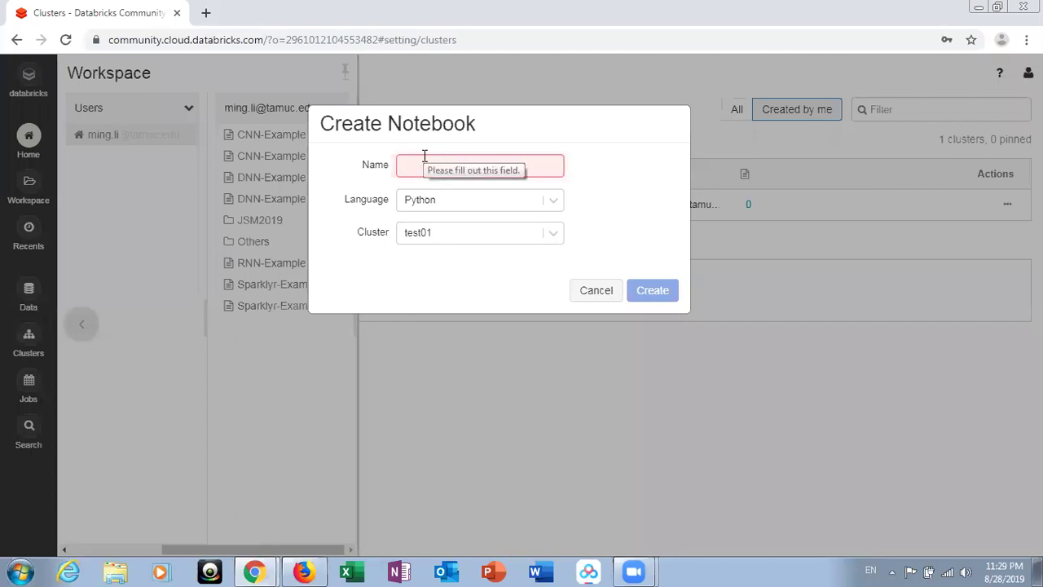
type("tes")
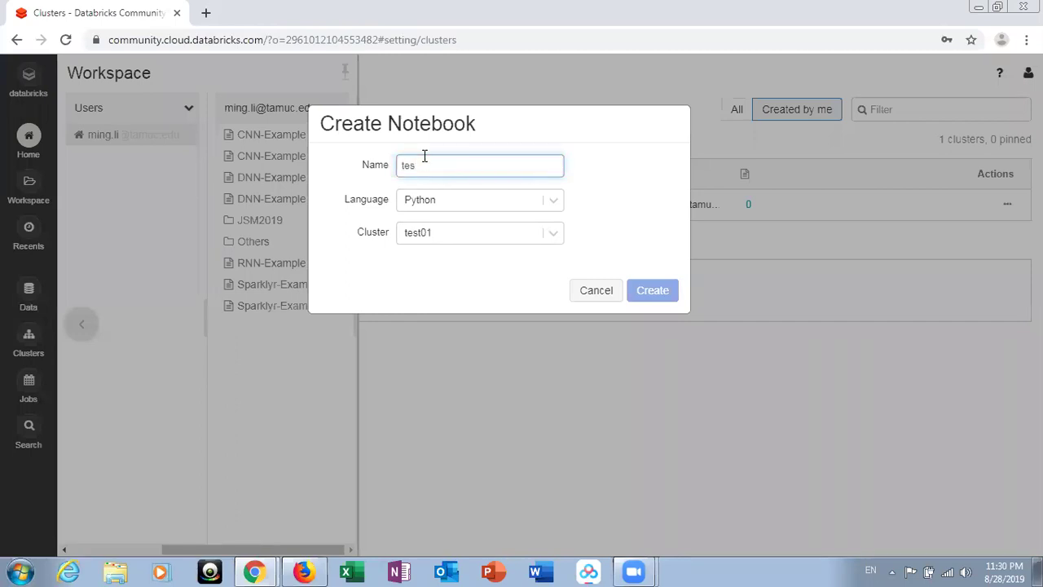
type("t-nbo")
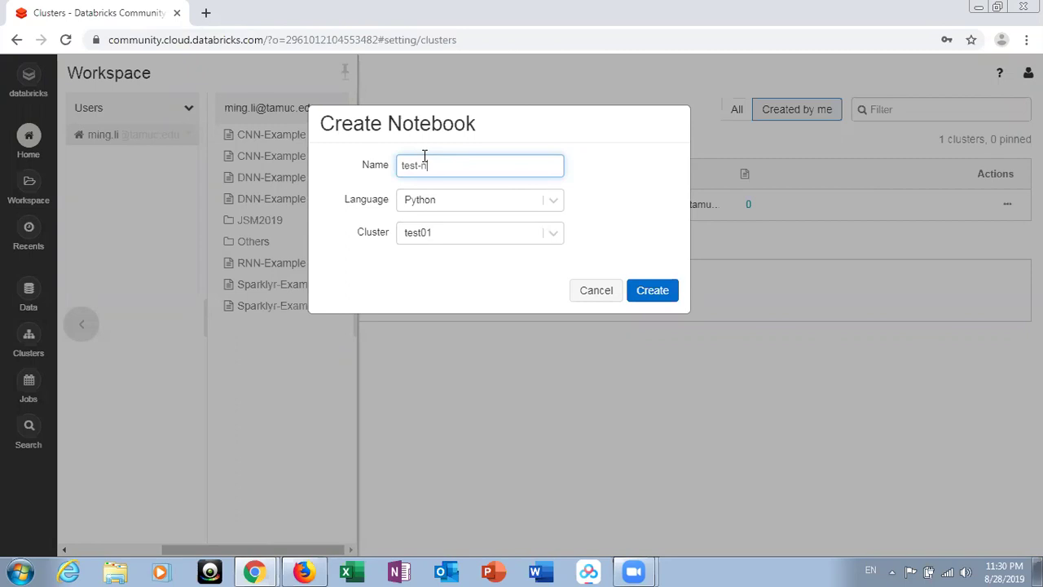
key("BackSpace")
key("BackSpace")
type("pot")
key("BackSpace")
key("BackSpace")
key("BackSpace")
key("BackSpace")
type("notebo")
left_click(552, 200)
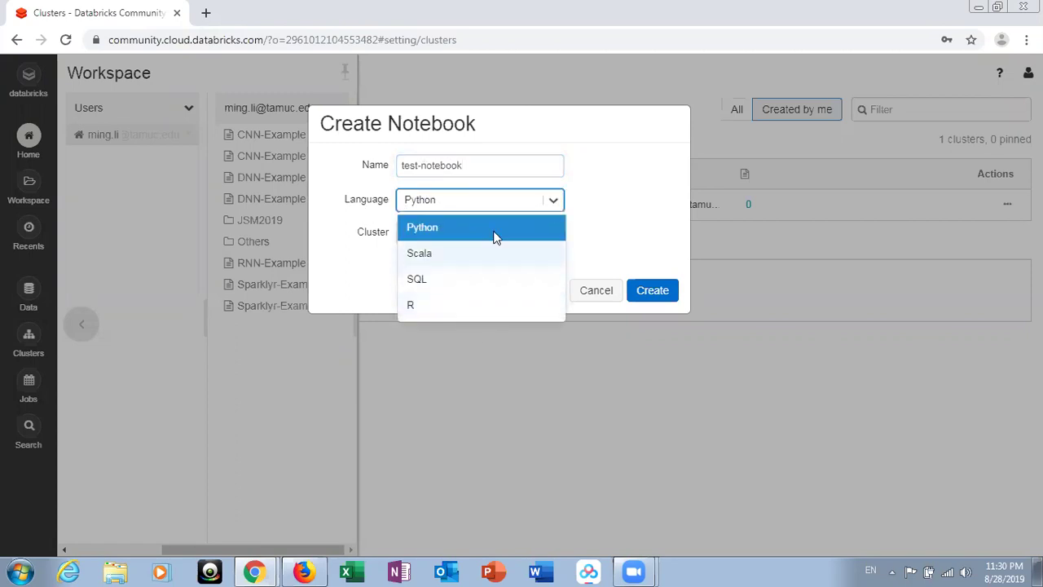
left_click(422, 313)
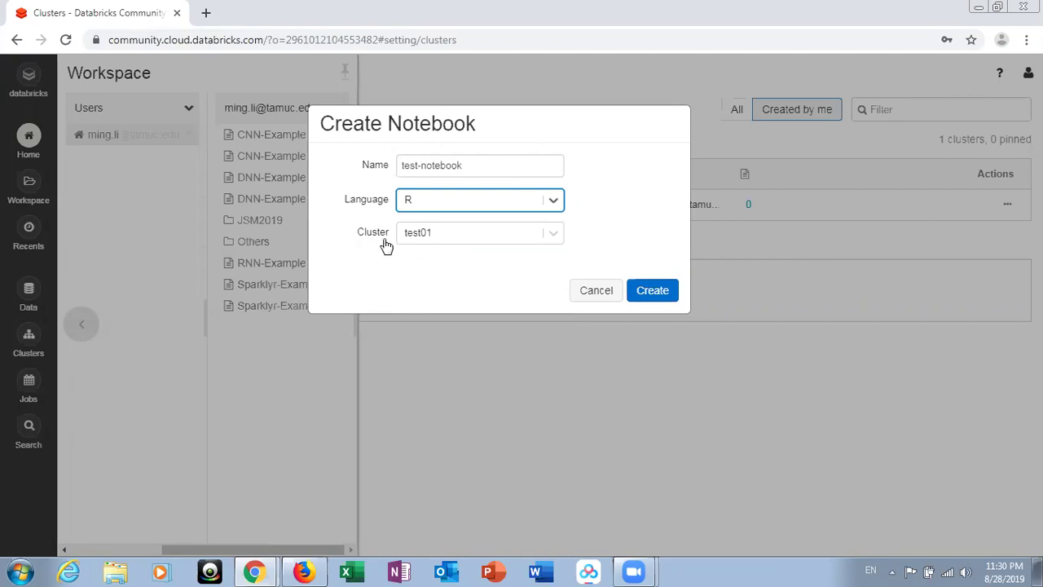
left_click(649, 292)
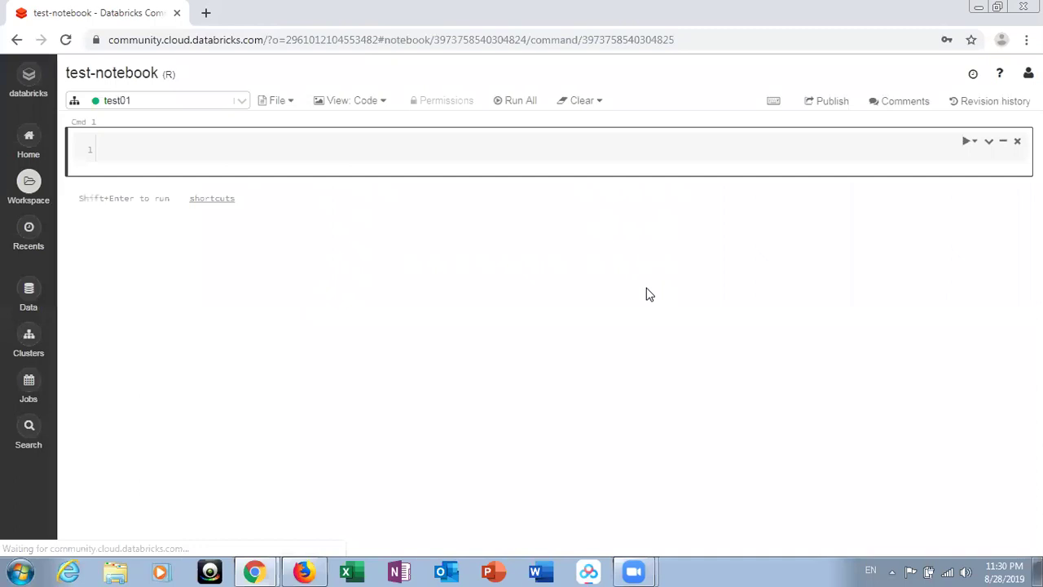
- Run 'a <- c(1, 2, 4.5)' and 'a**2' in Cmd 1, then add a new cell below
left_click(151, 152)
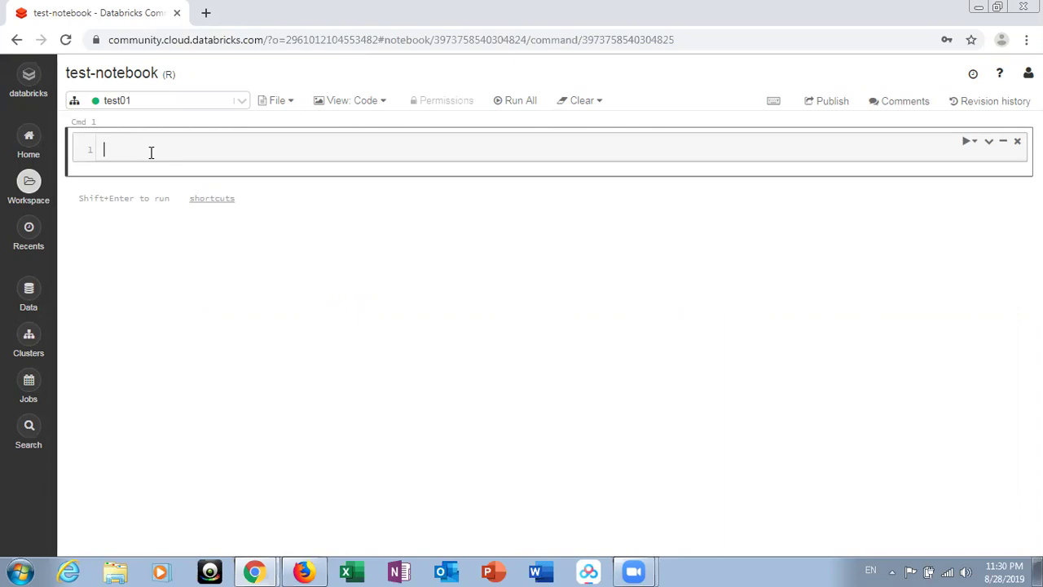
type("a <- c(1, 2, 4.5")
left_click(258, 152)
key("Return")
type("a")
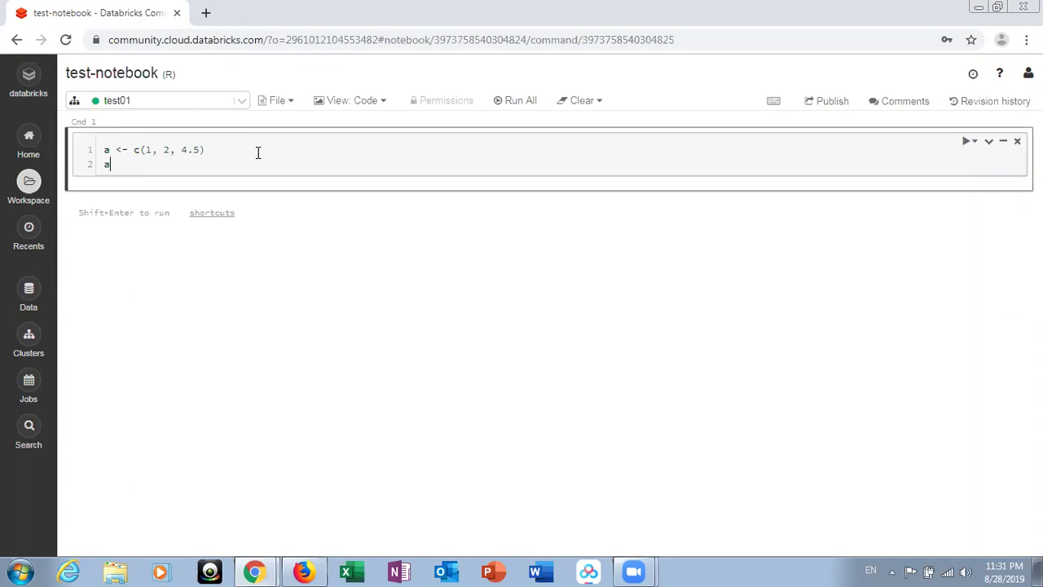
type("**2")
key("shift+Return")
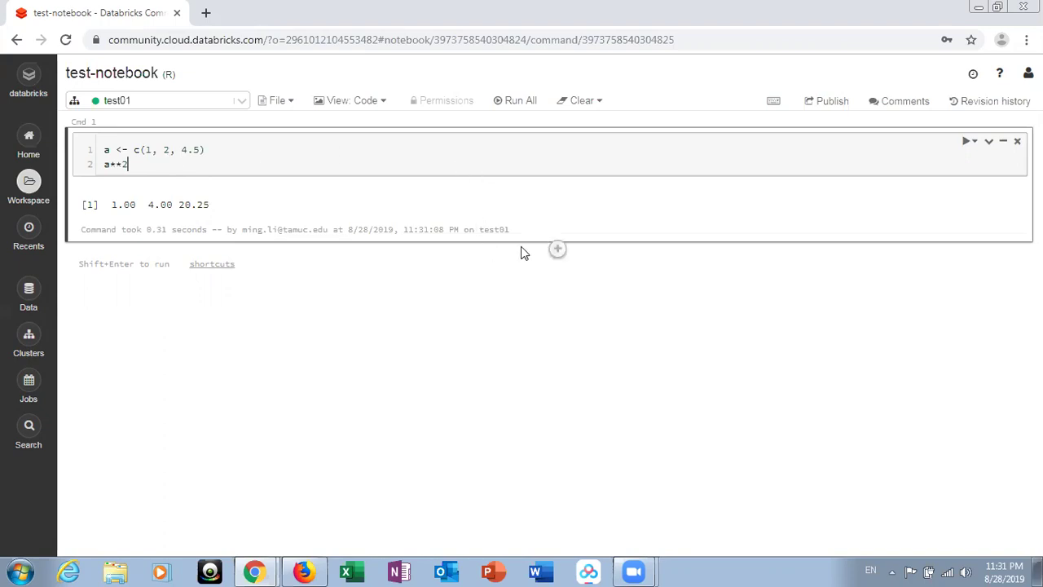
mouse_move(528, 248)
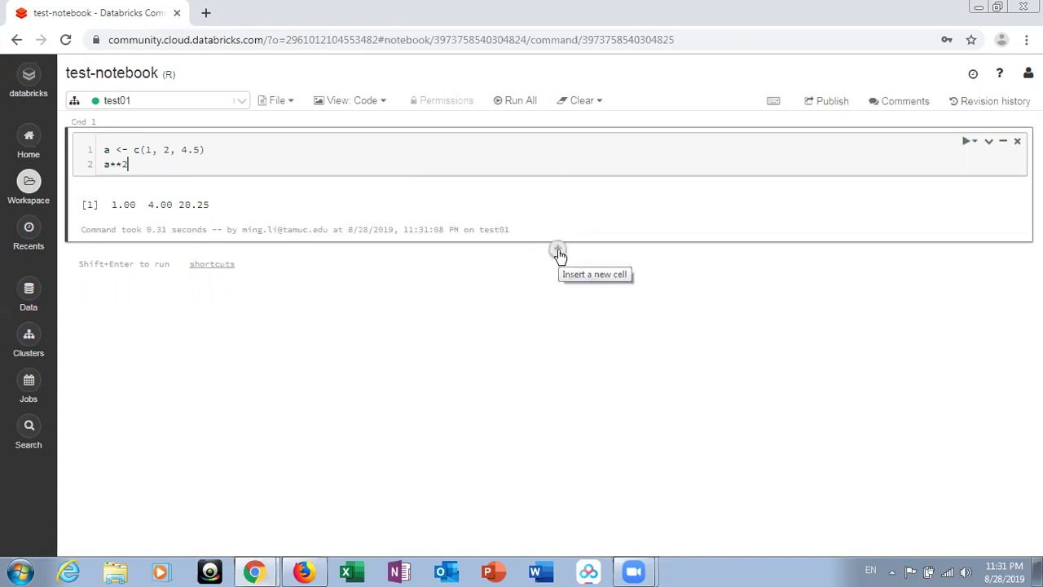
left_click(558, 251)
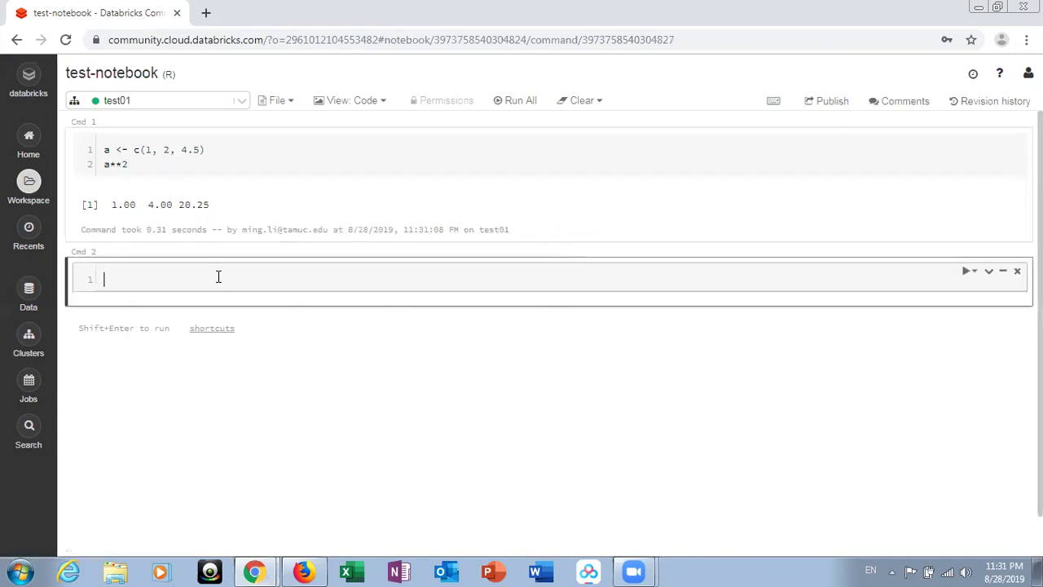
- Write a %md cell with 'Pure text, not running scripts', '* bullet points', '## Headers', '### Another header', and render it
type("%")
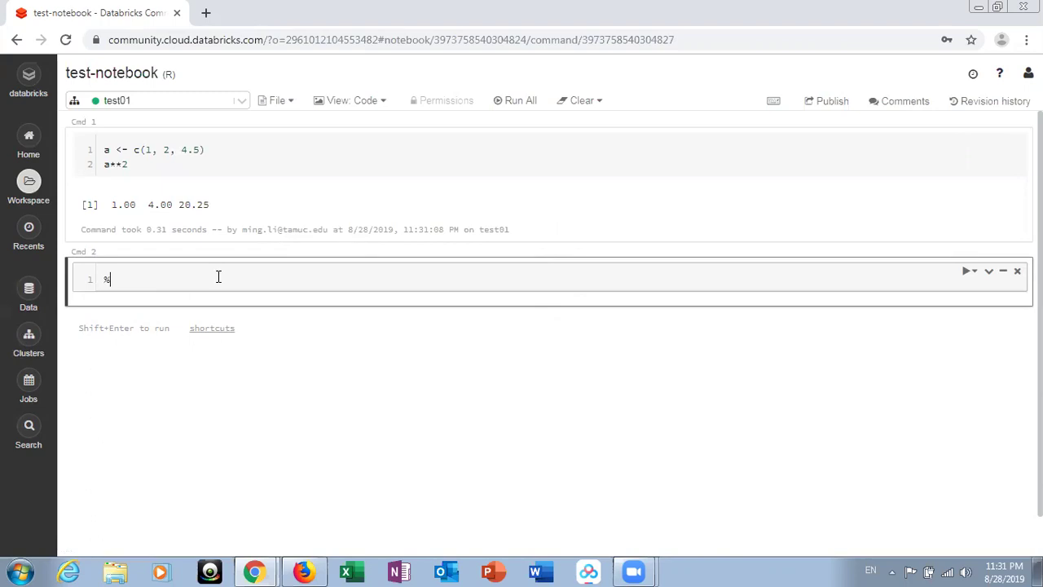
type("md")
key("Return")
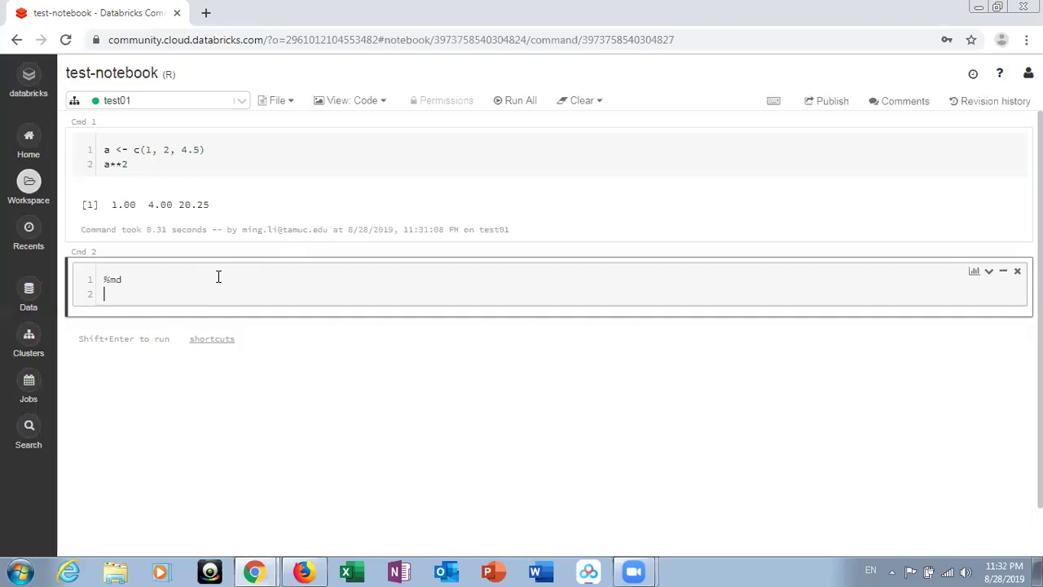
type("Pure text, not running scripts")
key("Return")
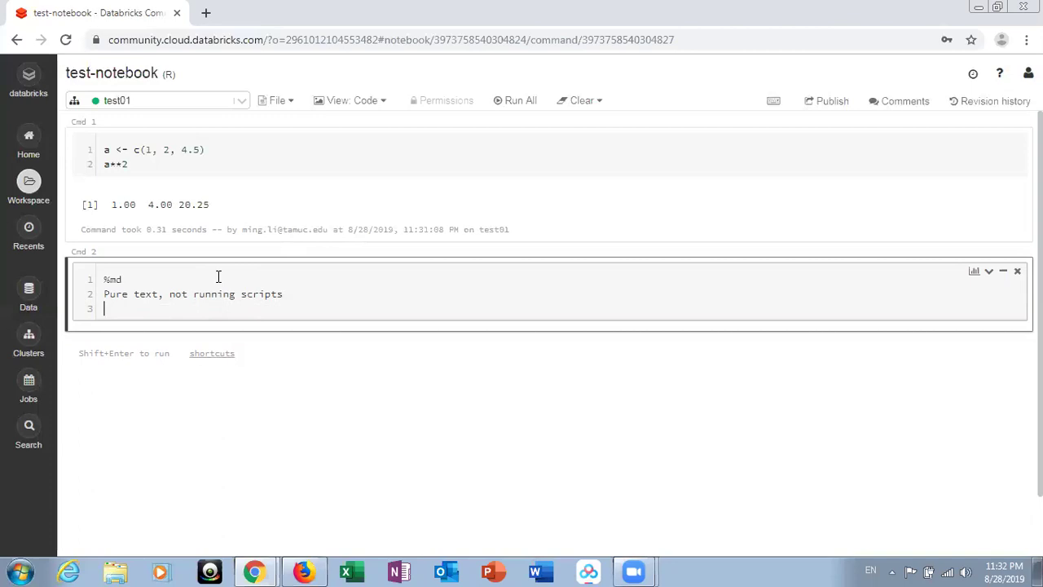
type("* bullet points")
key("Return")
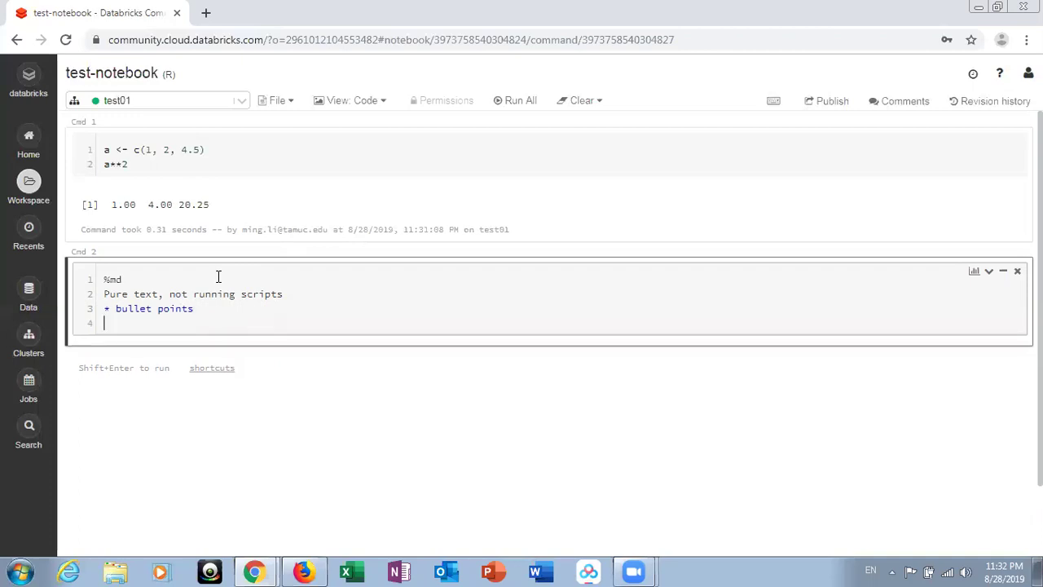
type("## Headers")
key("Return")
type("##")
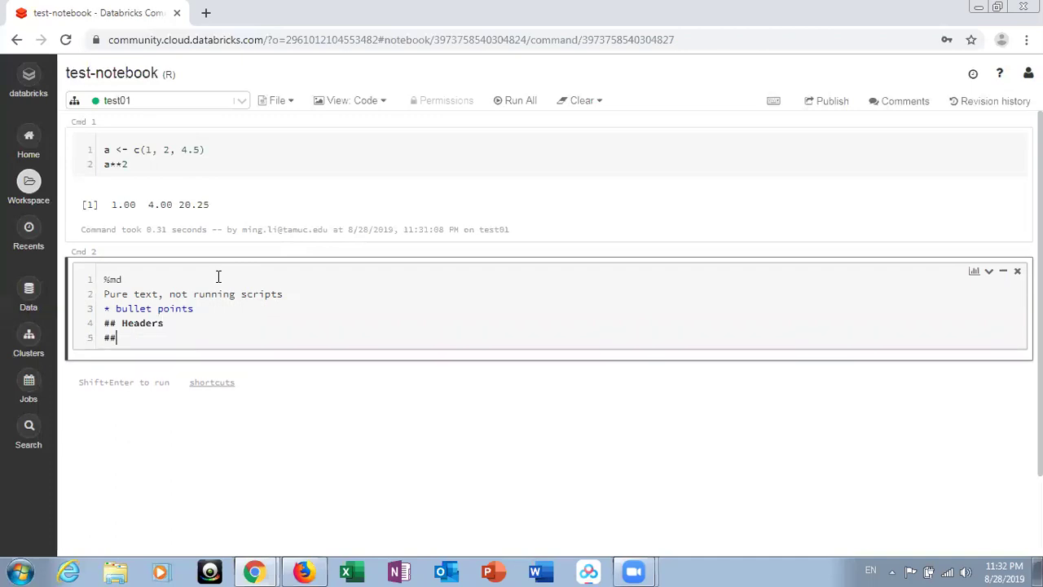
type("# Another header")
key("shift+Return")
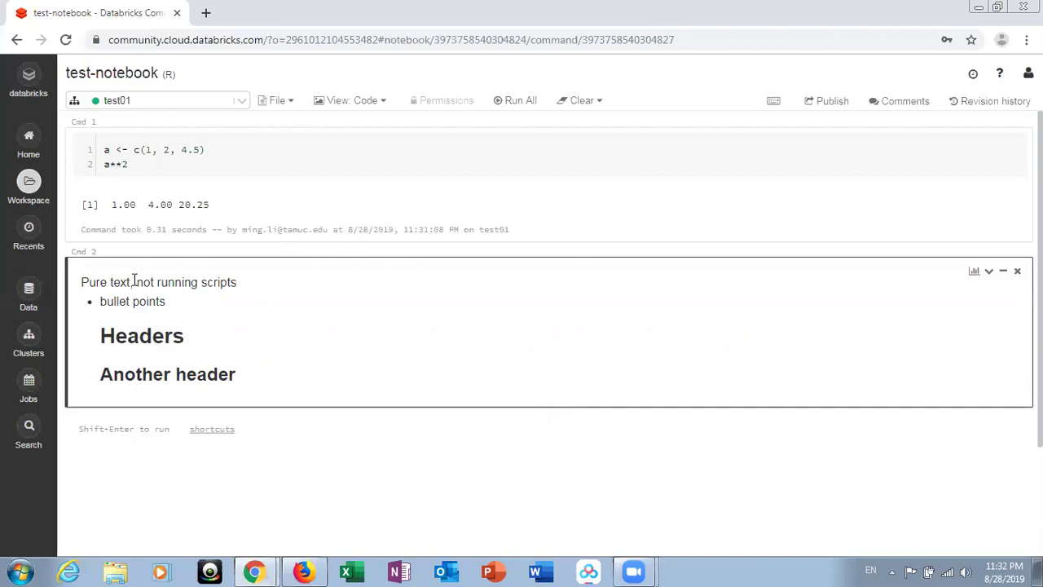
- Add a new cell below the markdown cell beginning with %python
mouse_move(561, 419)
left_click(559, 417)
type("%python")
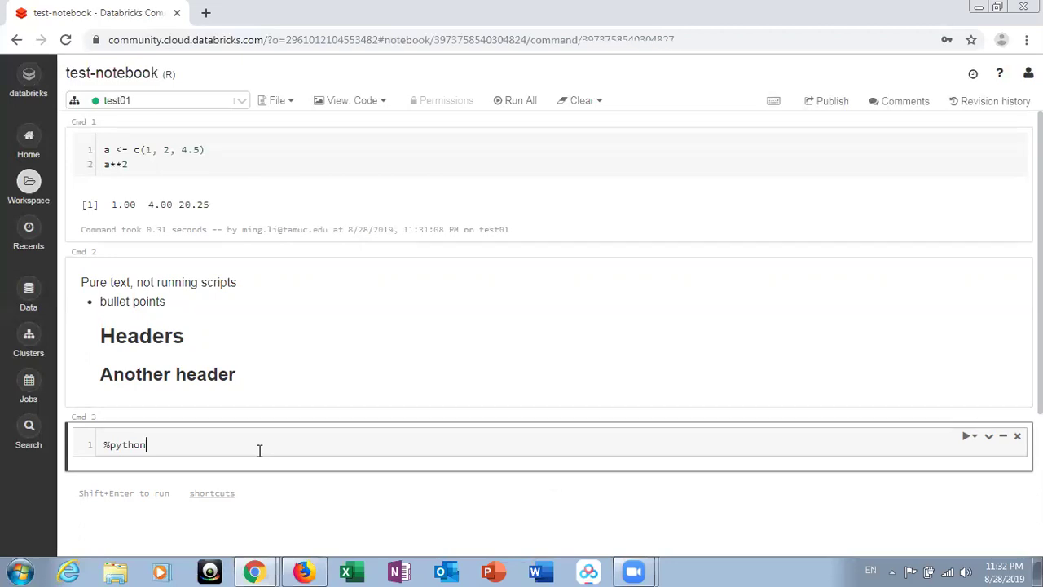
key("Return")
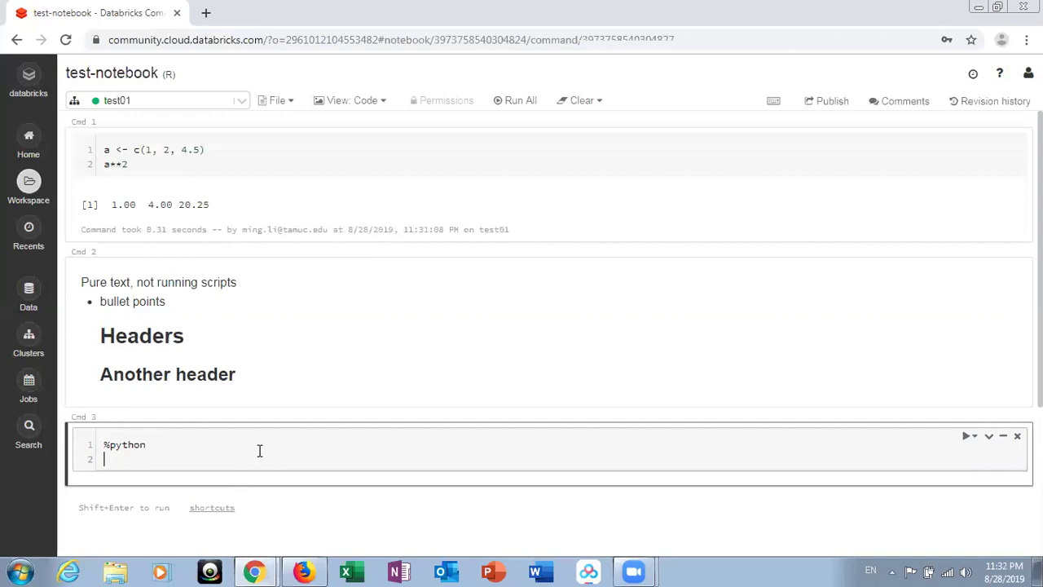
- Add a %sql cell below the %python cell, followed by one more empty cell
left_click(557, 494)
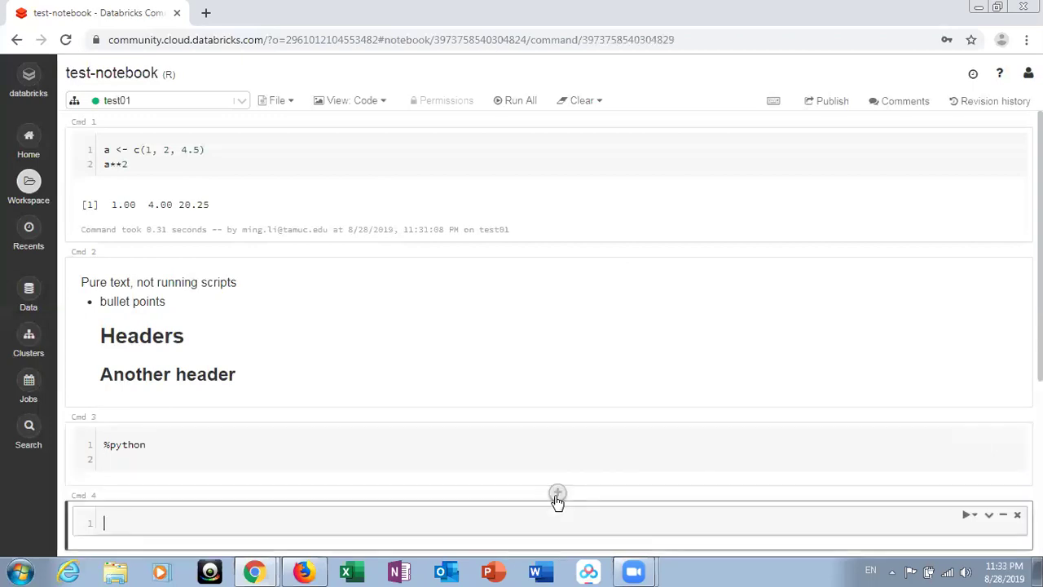
type("%sql")
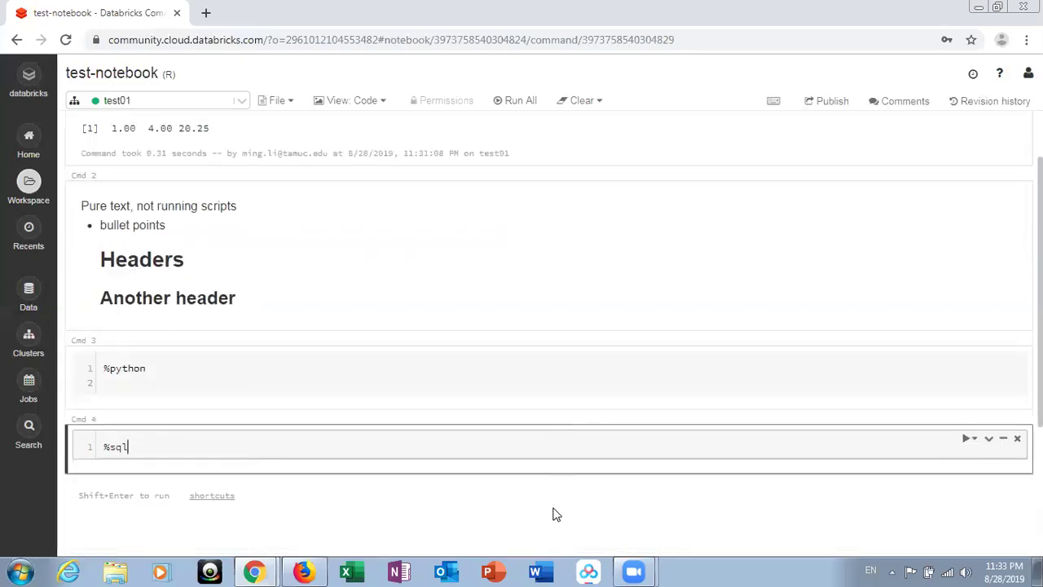
left_click(561, 484)
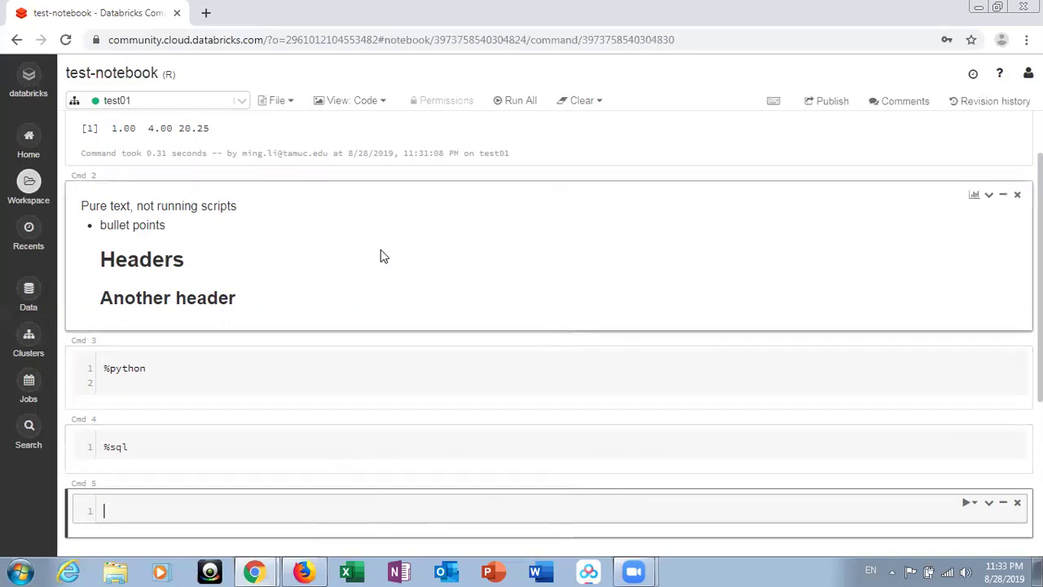
- Scroll back up and put the Cmd 2 markdown cell into edit mode to show its %md source
scroll(379, 256, "up", 1)
left_click(370, 322)
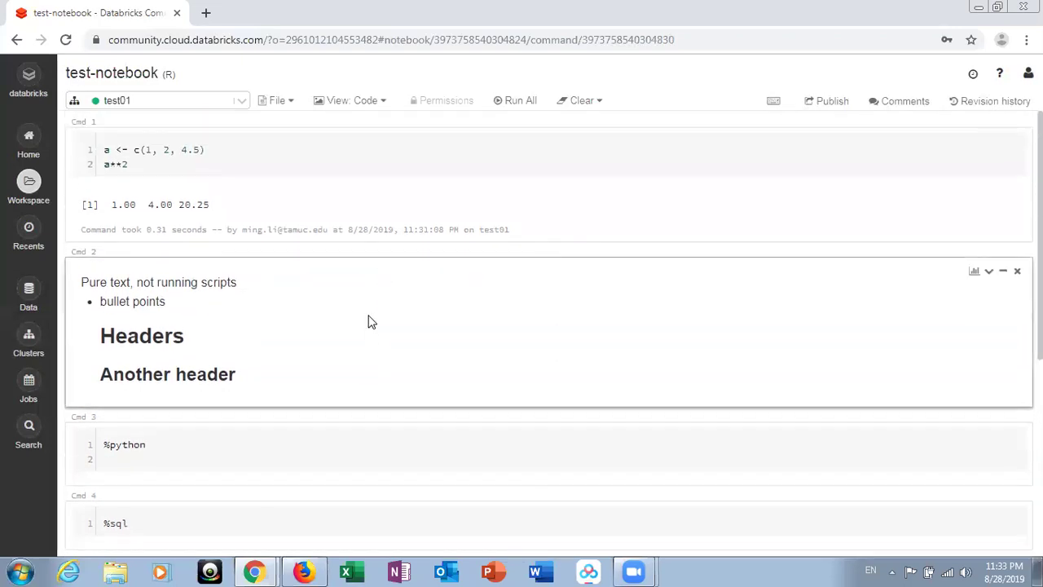
left_click(214, 483)
left_click(278, 304)
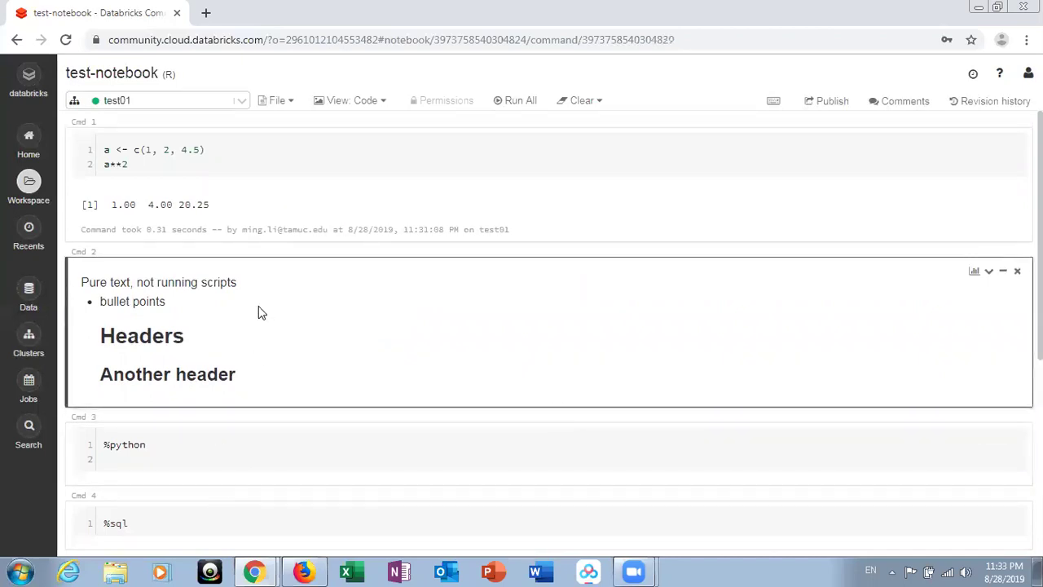
double_click(259, 307)
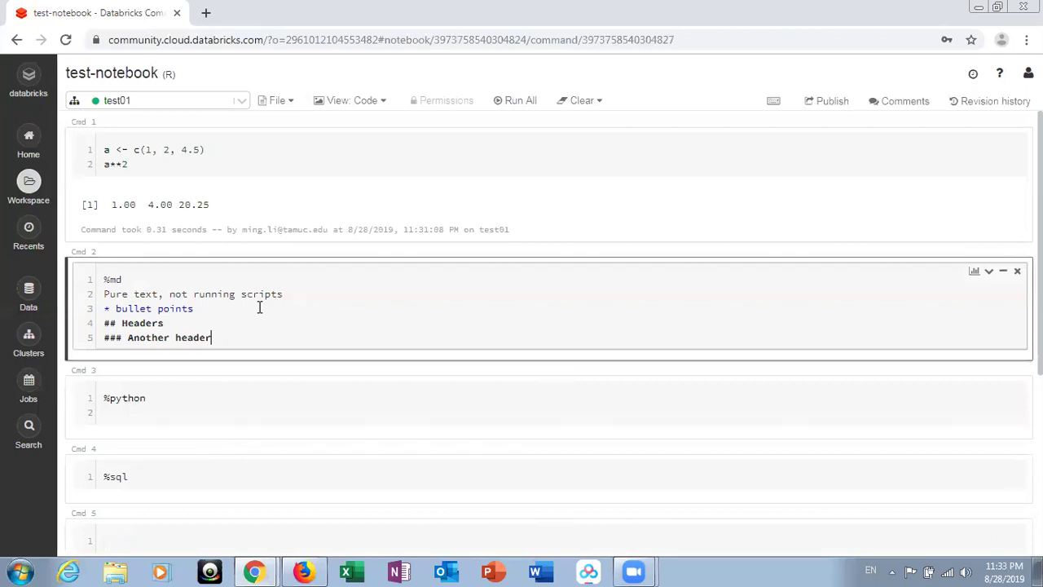